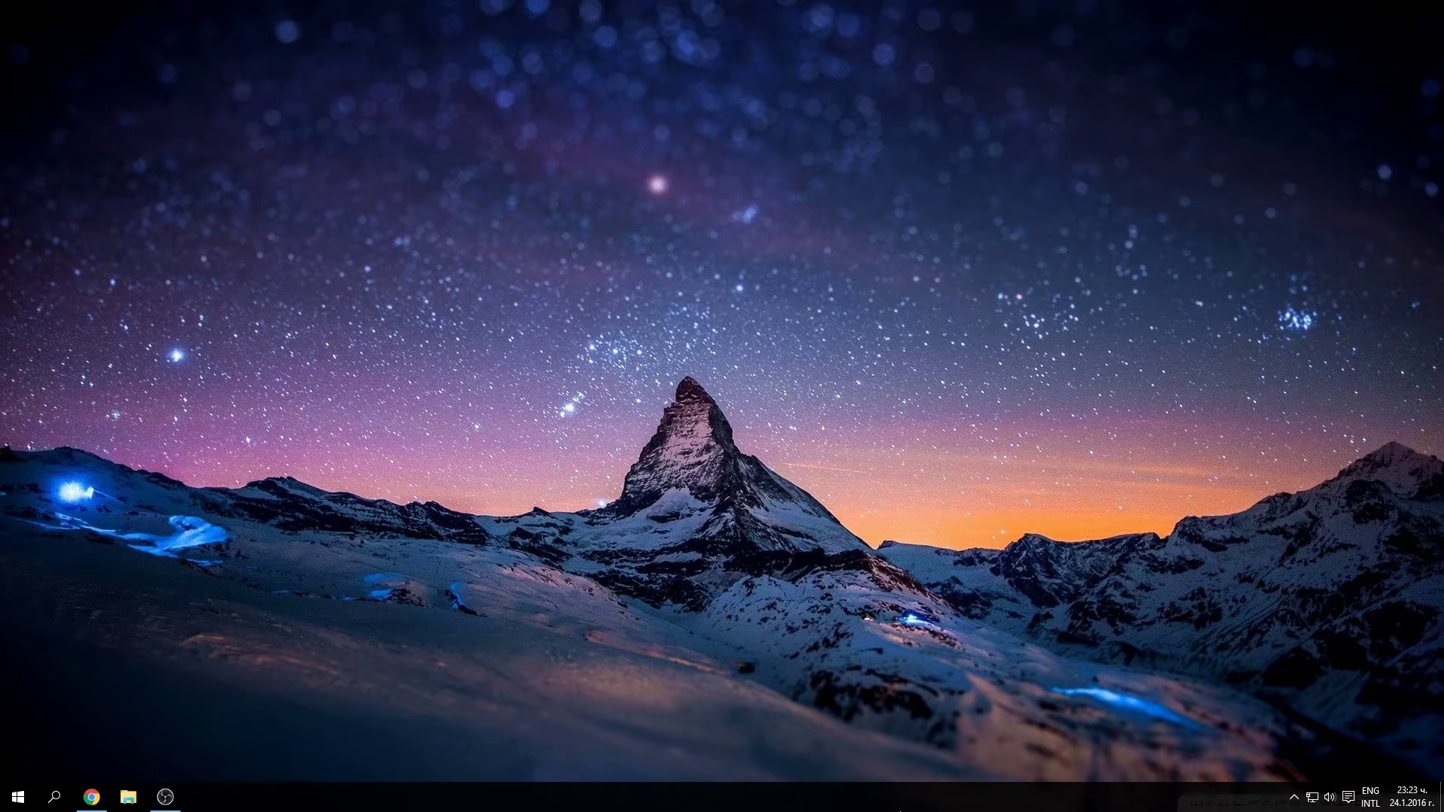
Step: Open the gamingchronicles.tk site in Chrome and start a new post
left_click(91, 797)
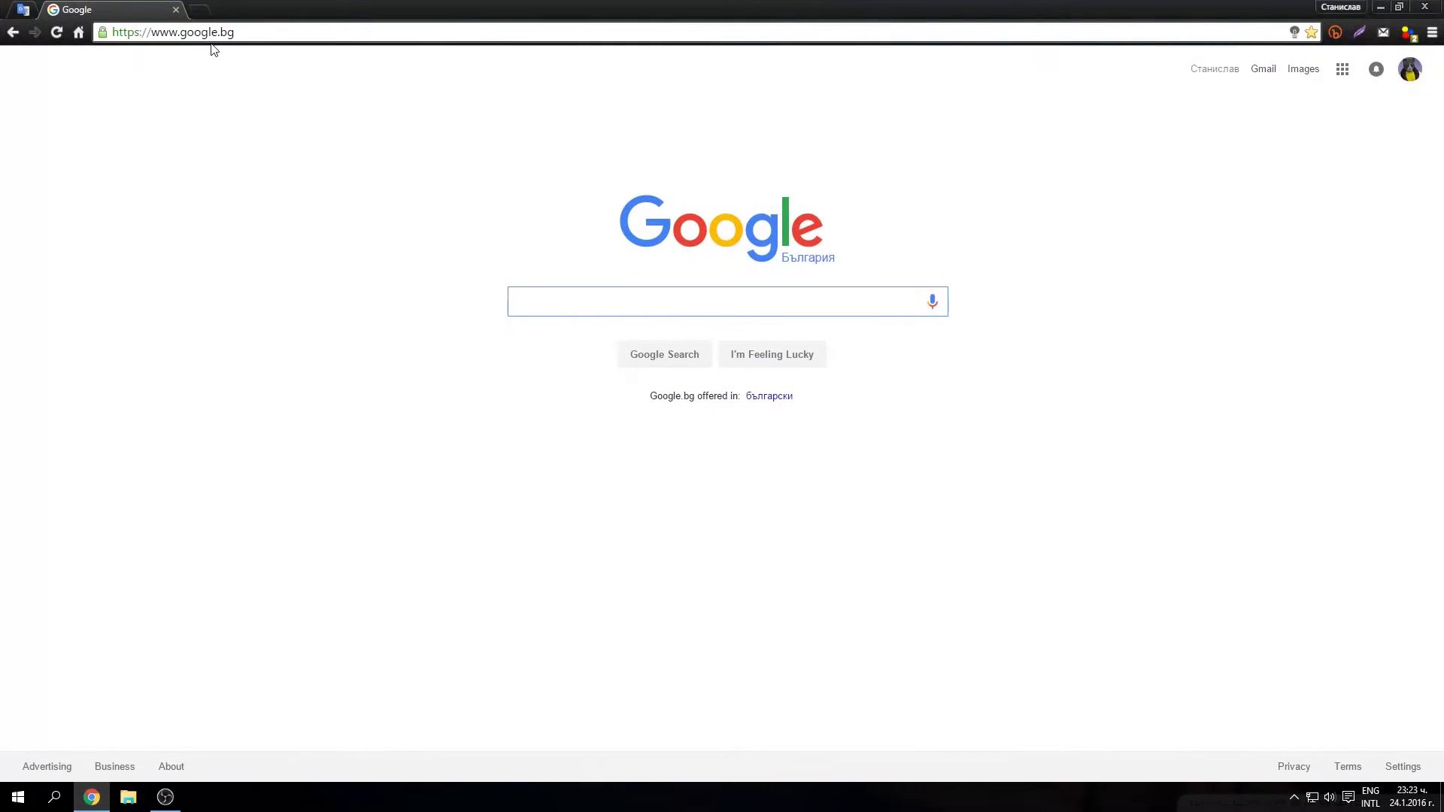
left_click(212, 31)
type("gamingchronicles.tk")
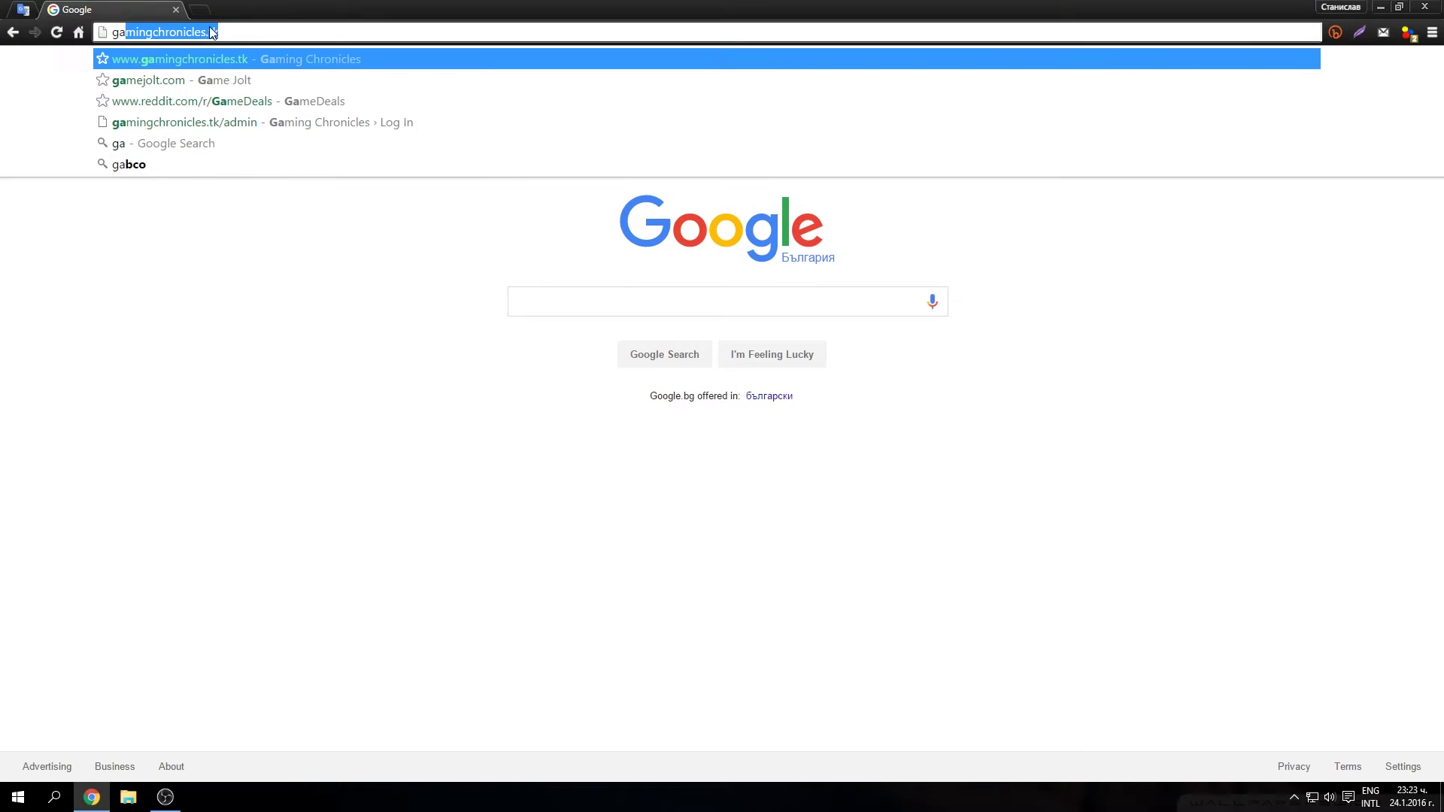
key("Return")
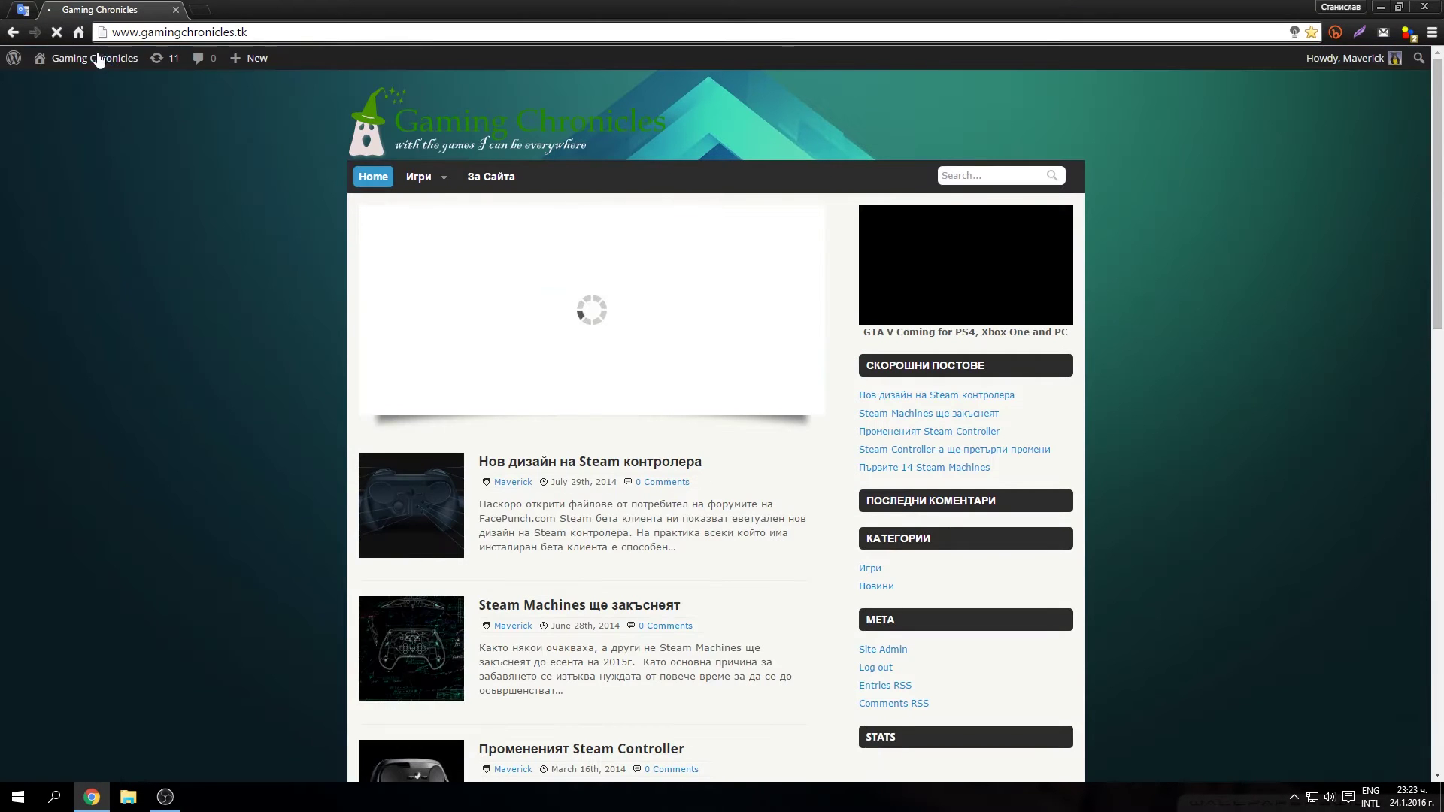
left_click(240, 85)
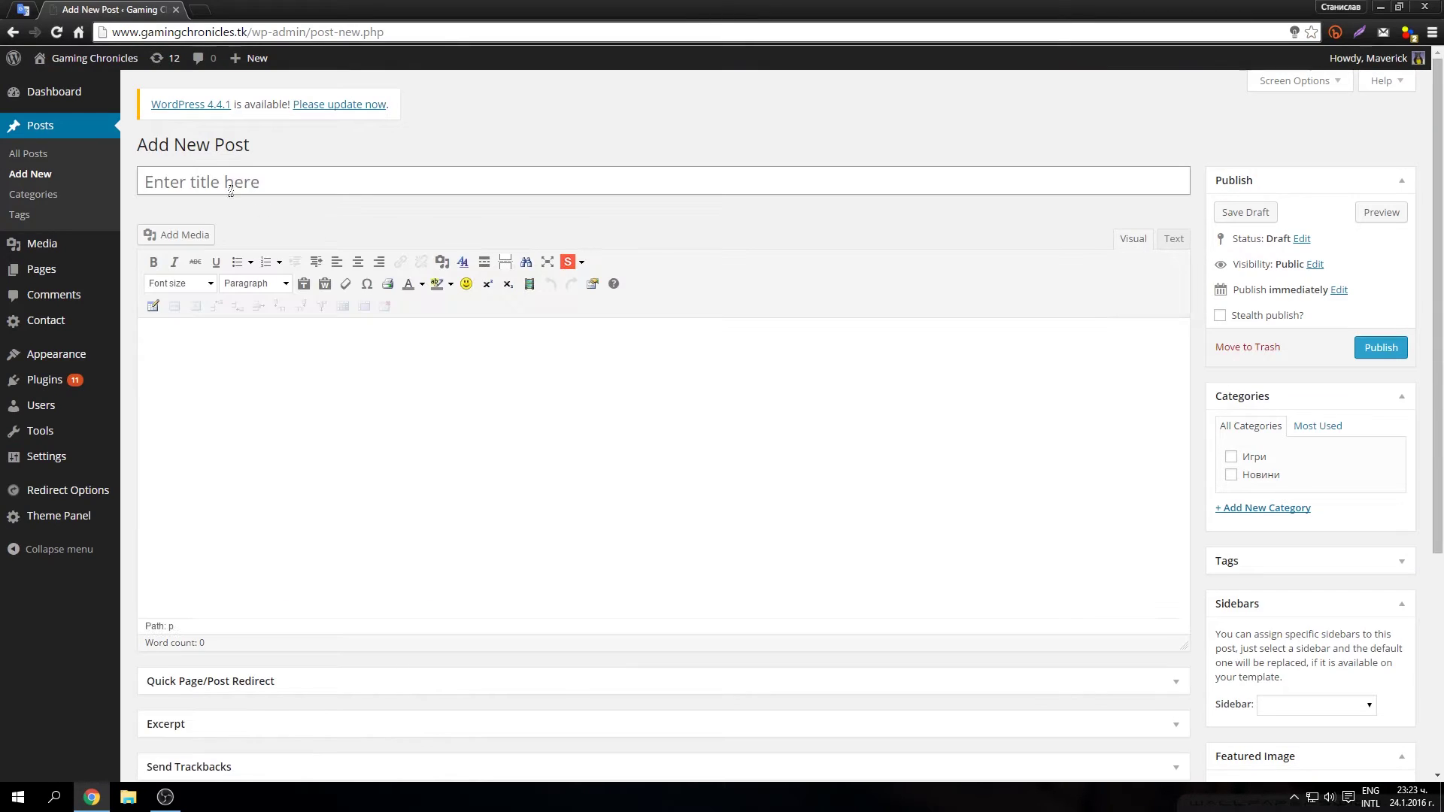
Step: Title the new post 'Post'
left_click(225, 179)
type("Post")
Step: Paste the Crimson_Fly.mp3 Google Drive link into the body, followed by a new paragraph
left_click(311, 500)
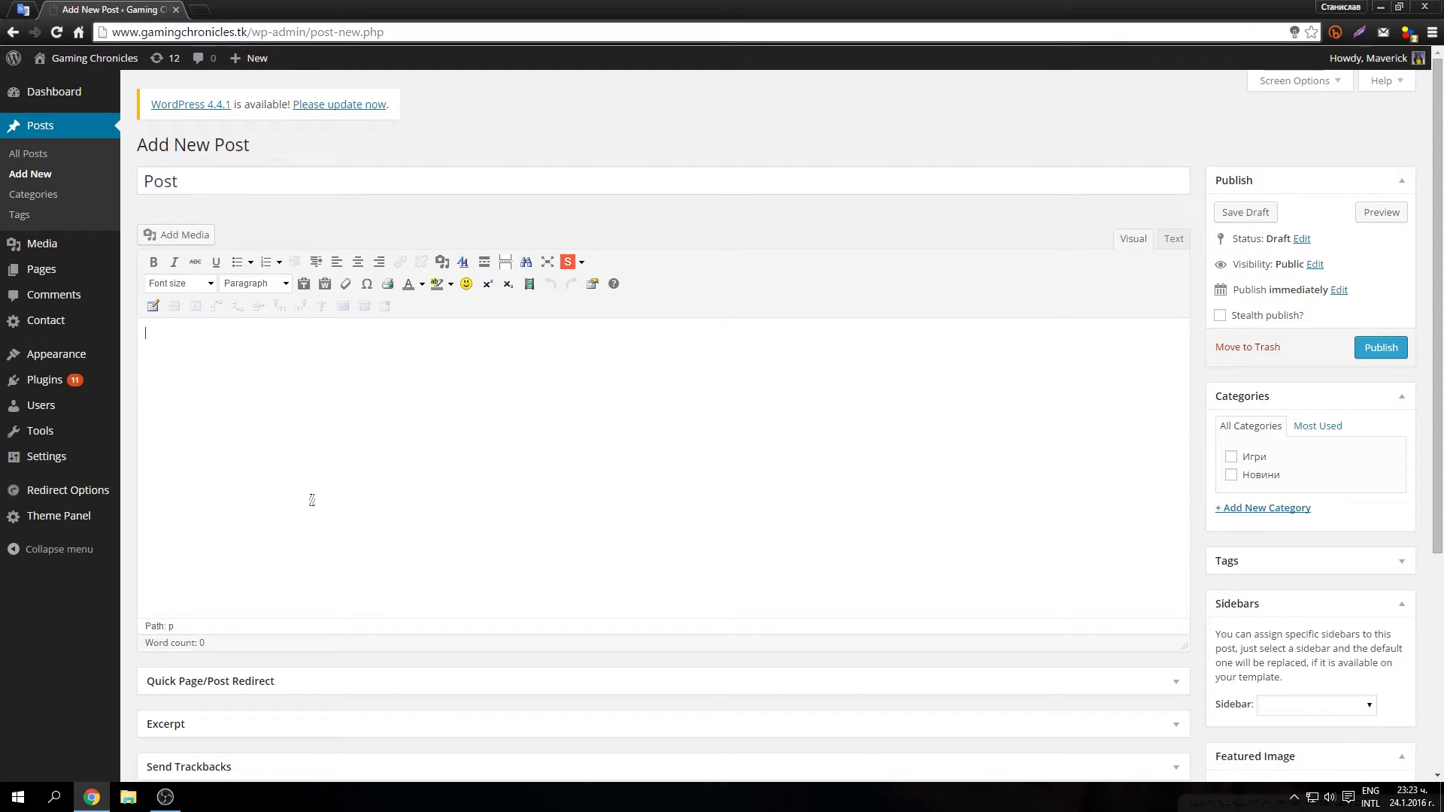
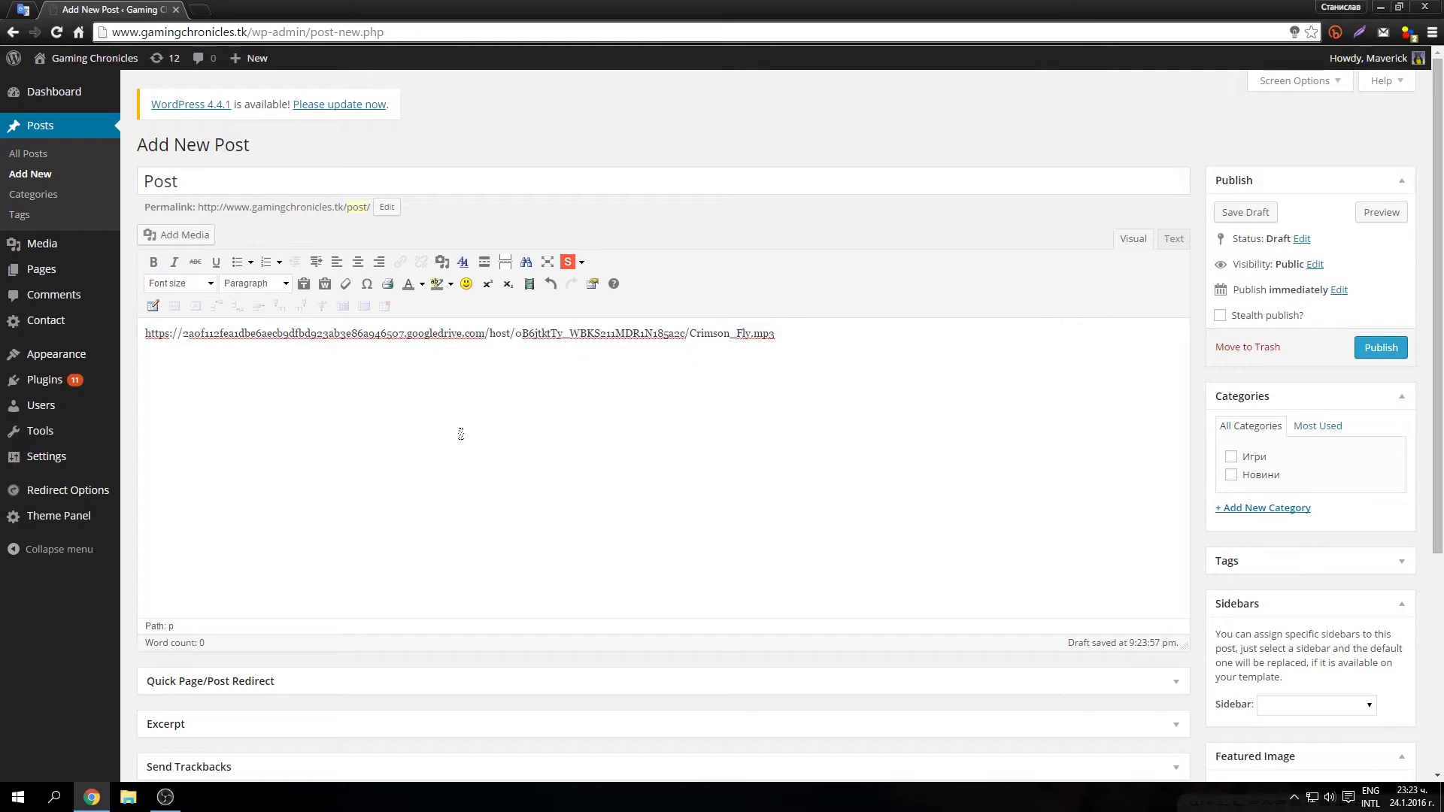
left_click_drag(793, 331, 112, 376)
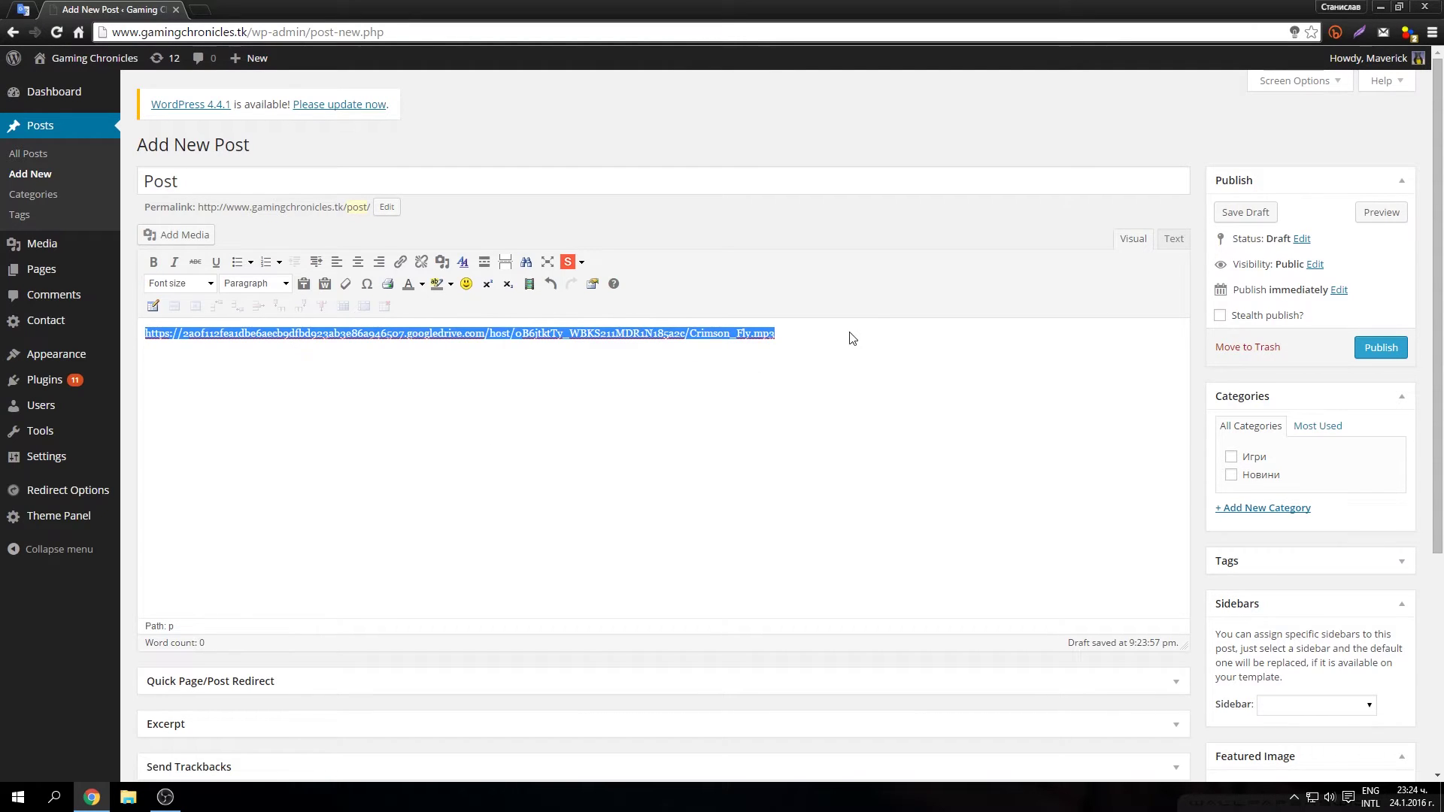
left_click(822, 333)
key("Return")
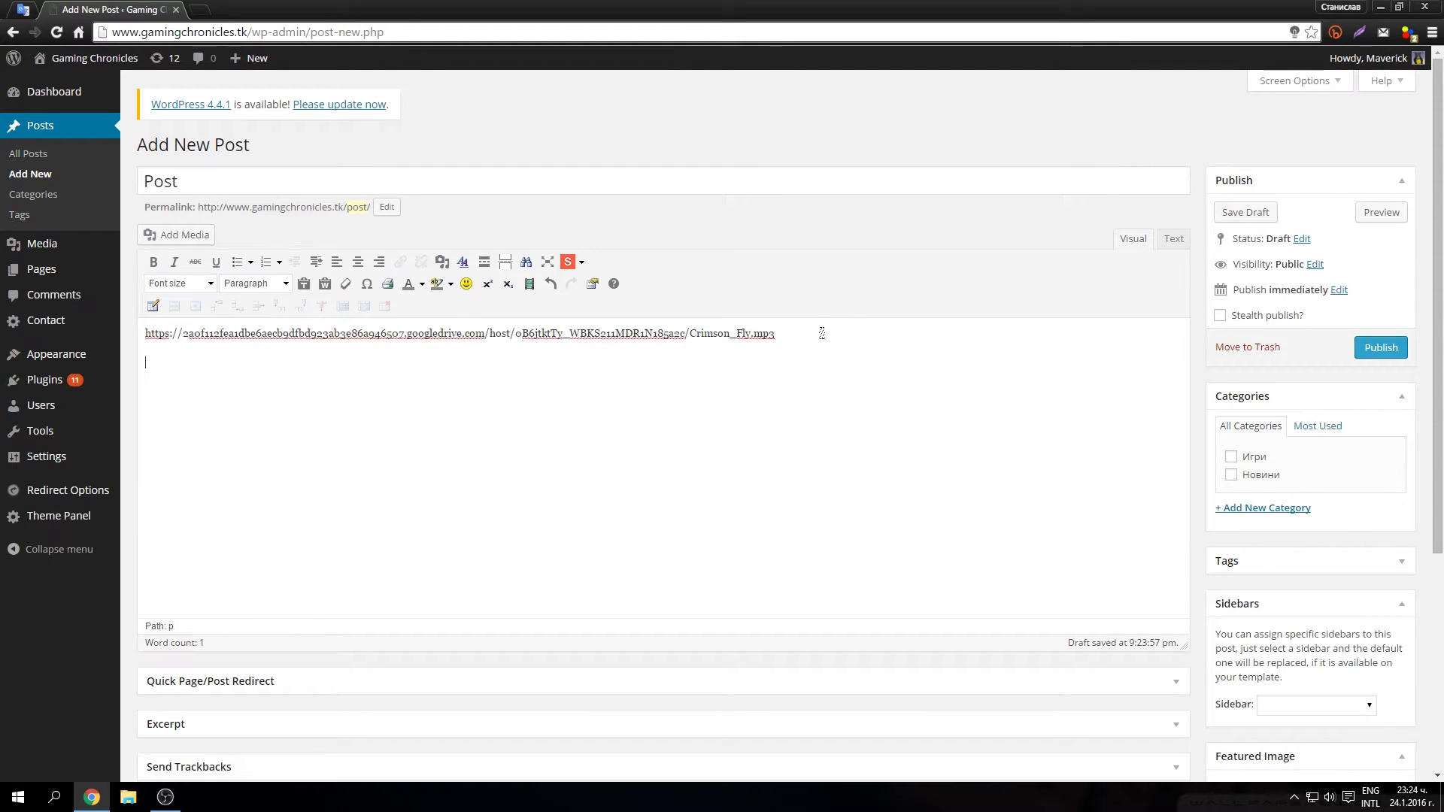
Step: Insert the controller image qXGuJSm.png from the Media Library below the MP3 link
left_click(183, 232)
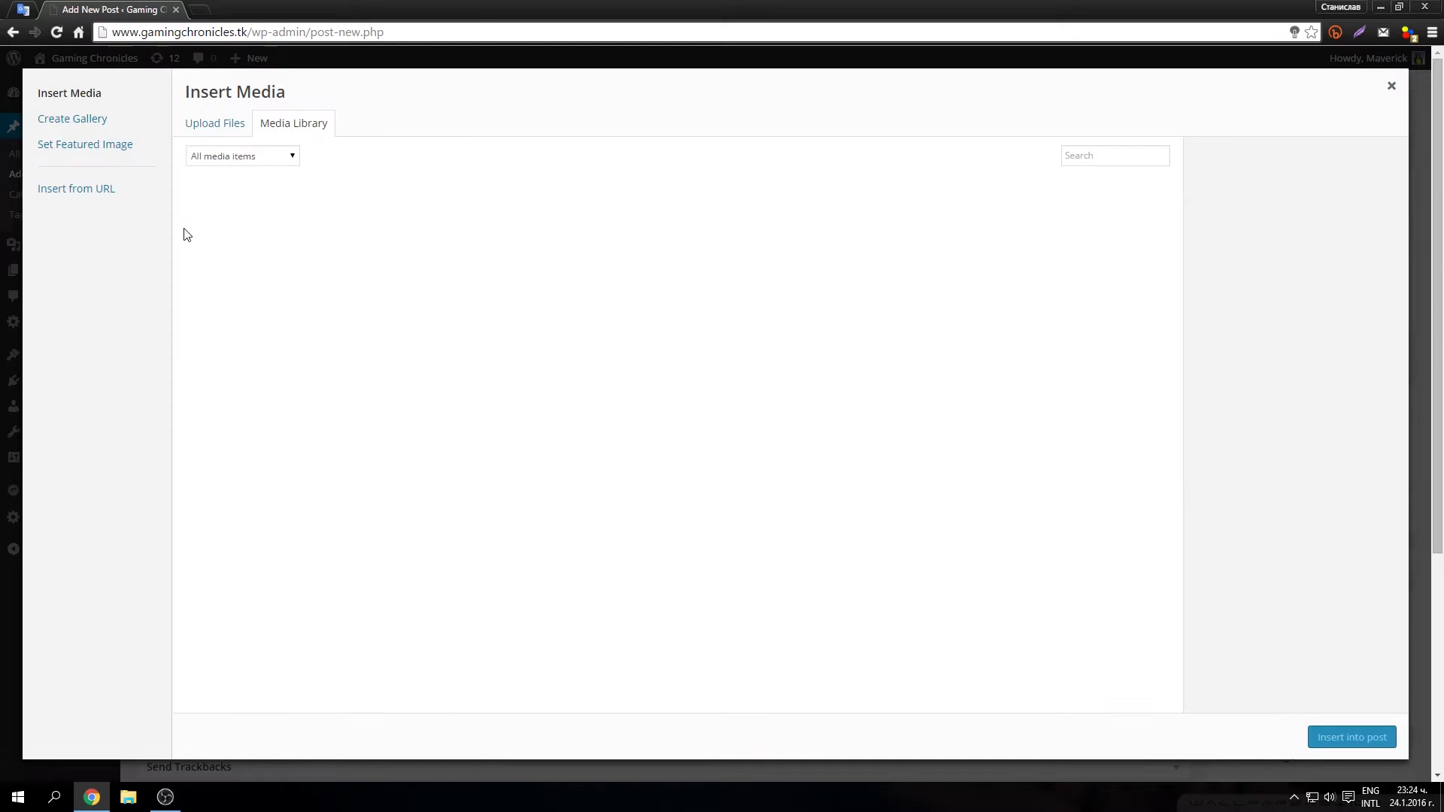
left_click(218, 226)
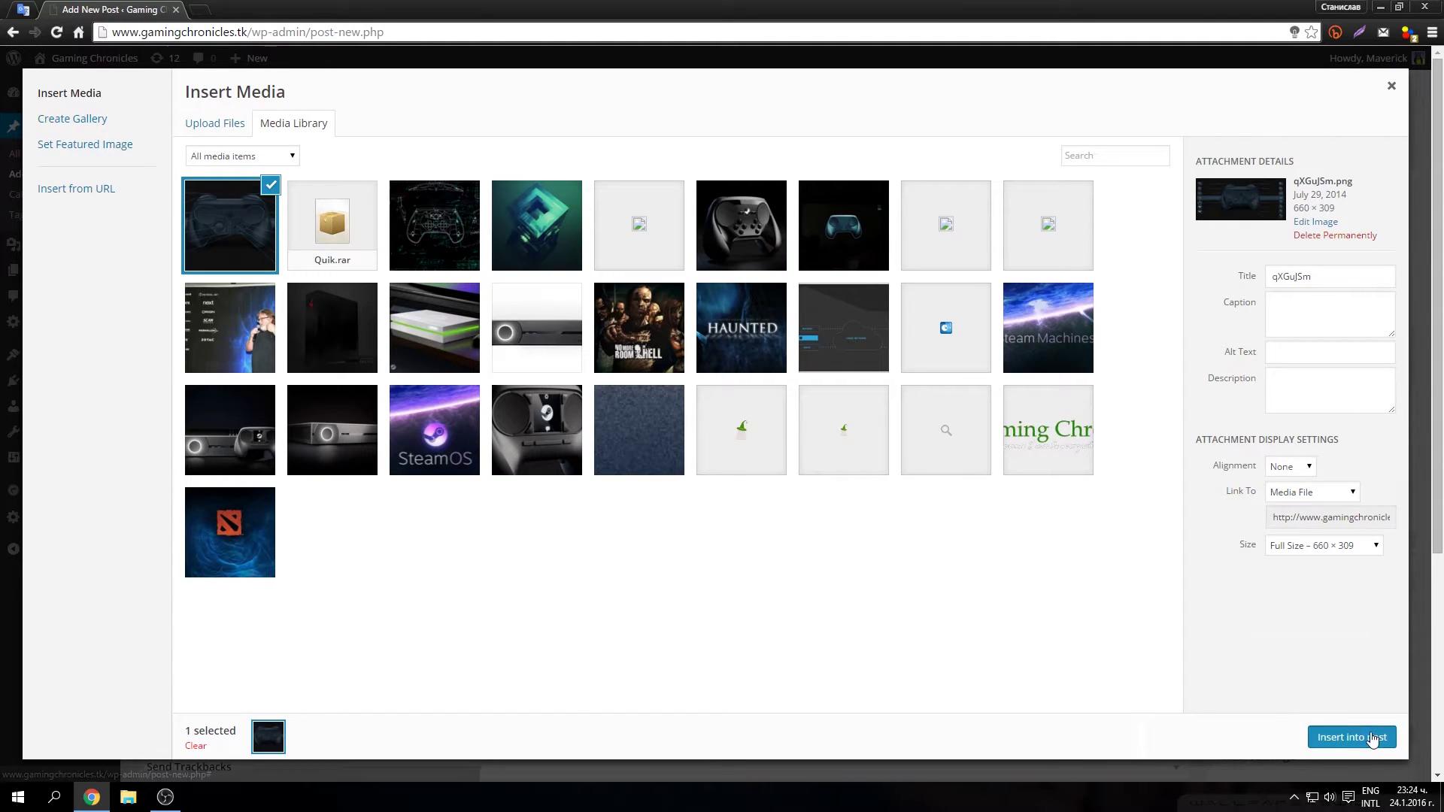
left_click(1354, 737)
Step: Resize the inserted image to 80% and save the post as a draft
left_click(219, 456)
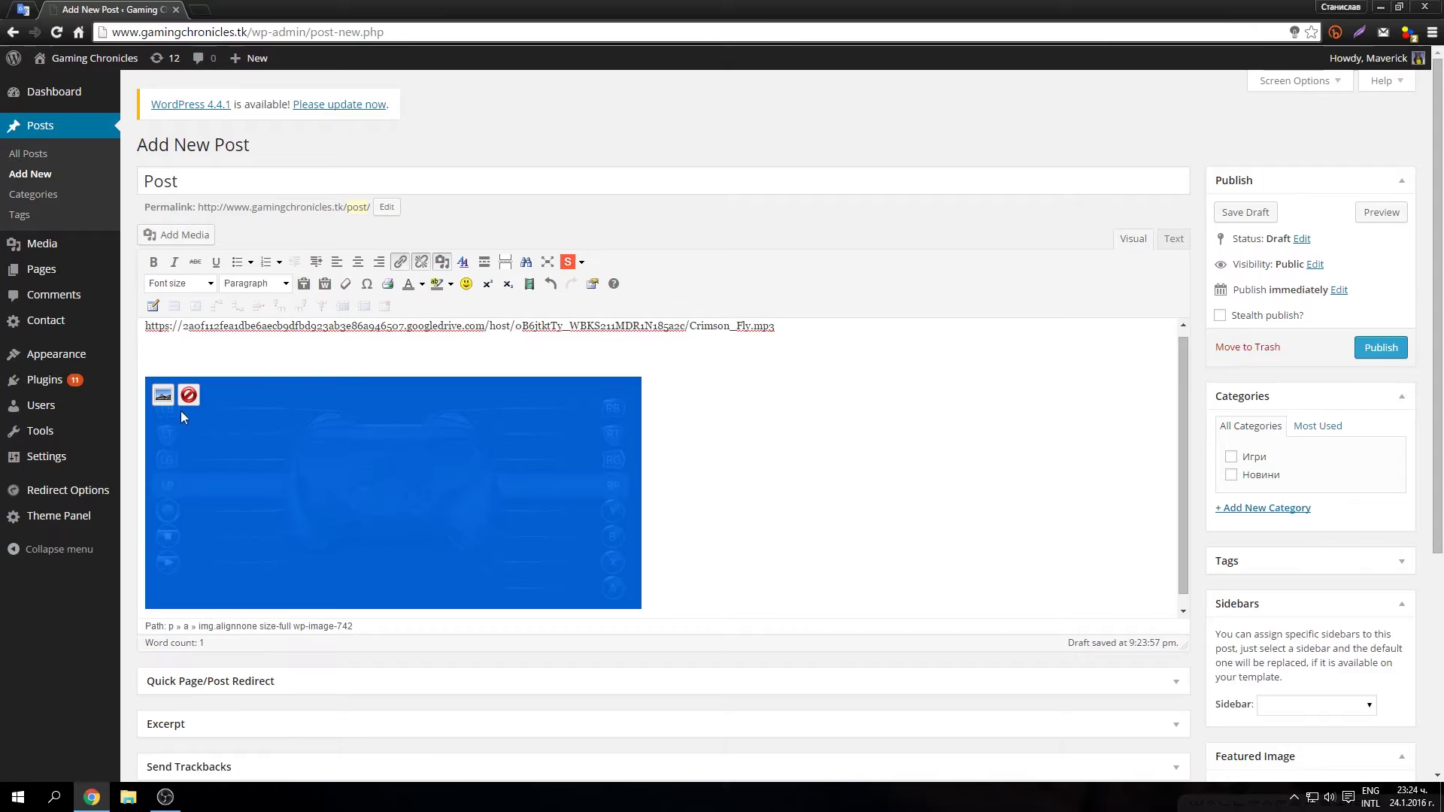
left_click(161, 393)
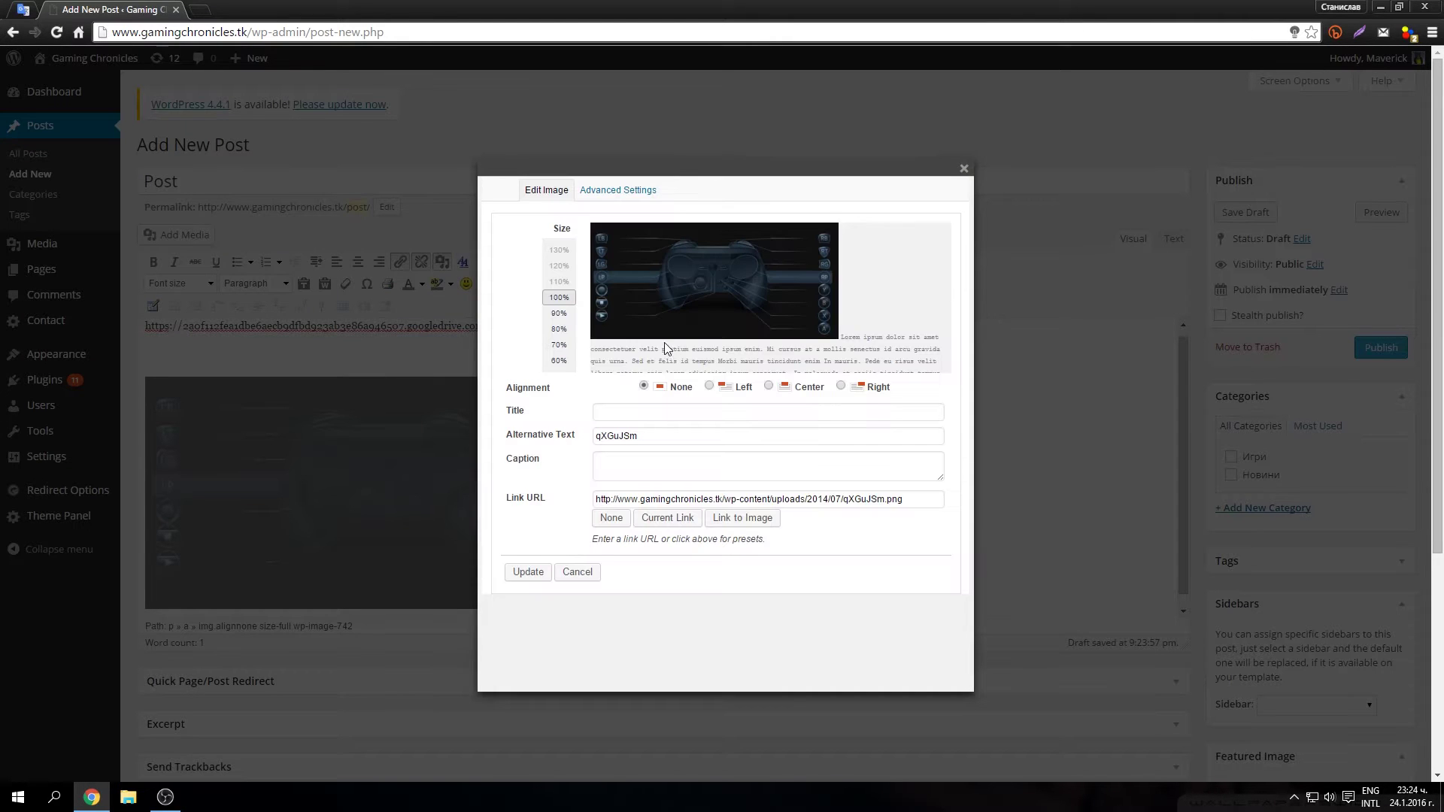
left_click(572, 334)
left_click(528, 571)
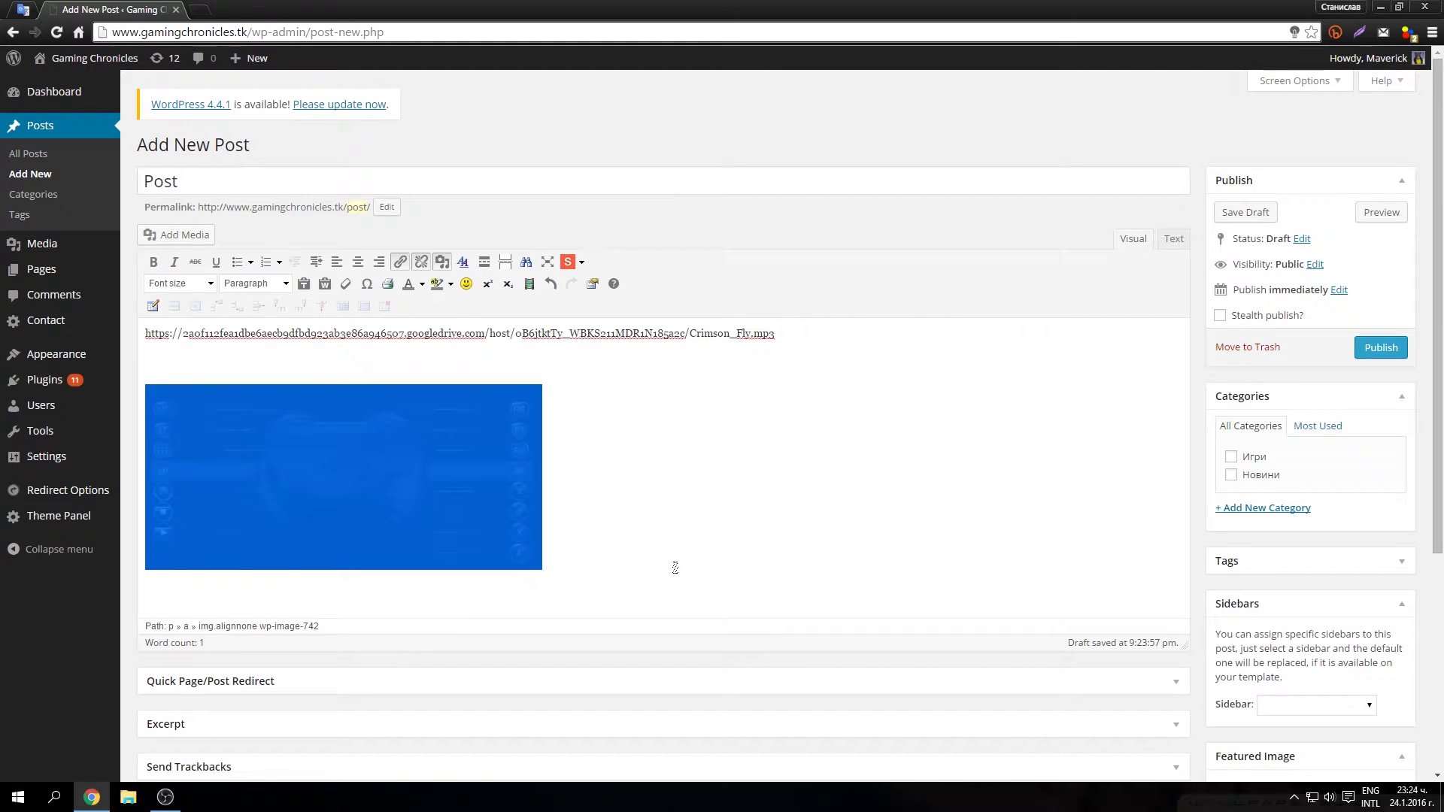
left_click(1250, 213)
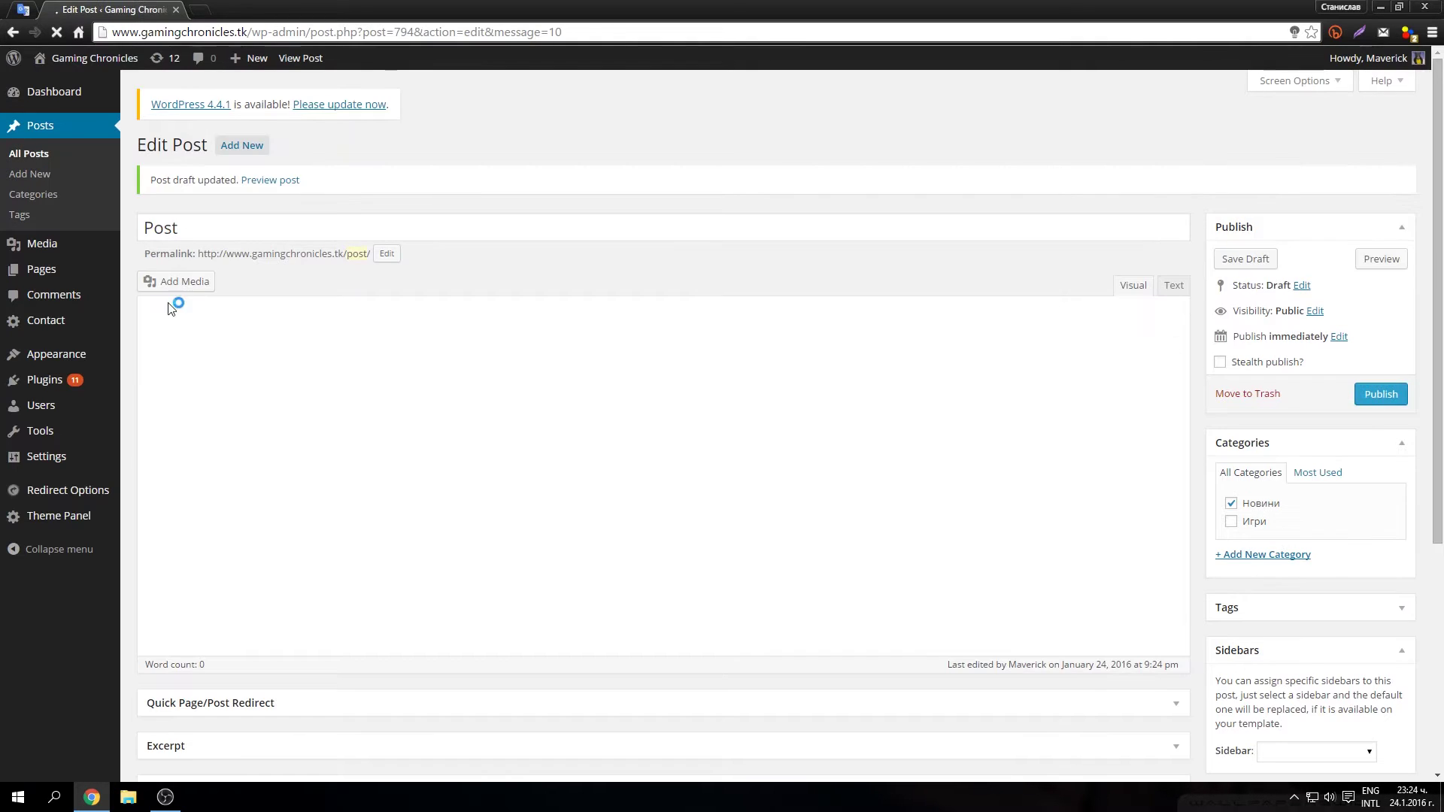
Step: Add a 'Download' line under the MP3 address, linked to the Crimson_Fly.mp3 URL
left_click(798, 374)
key("Return")
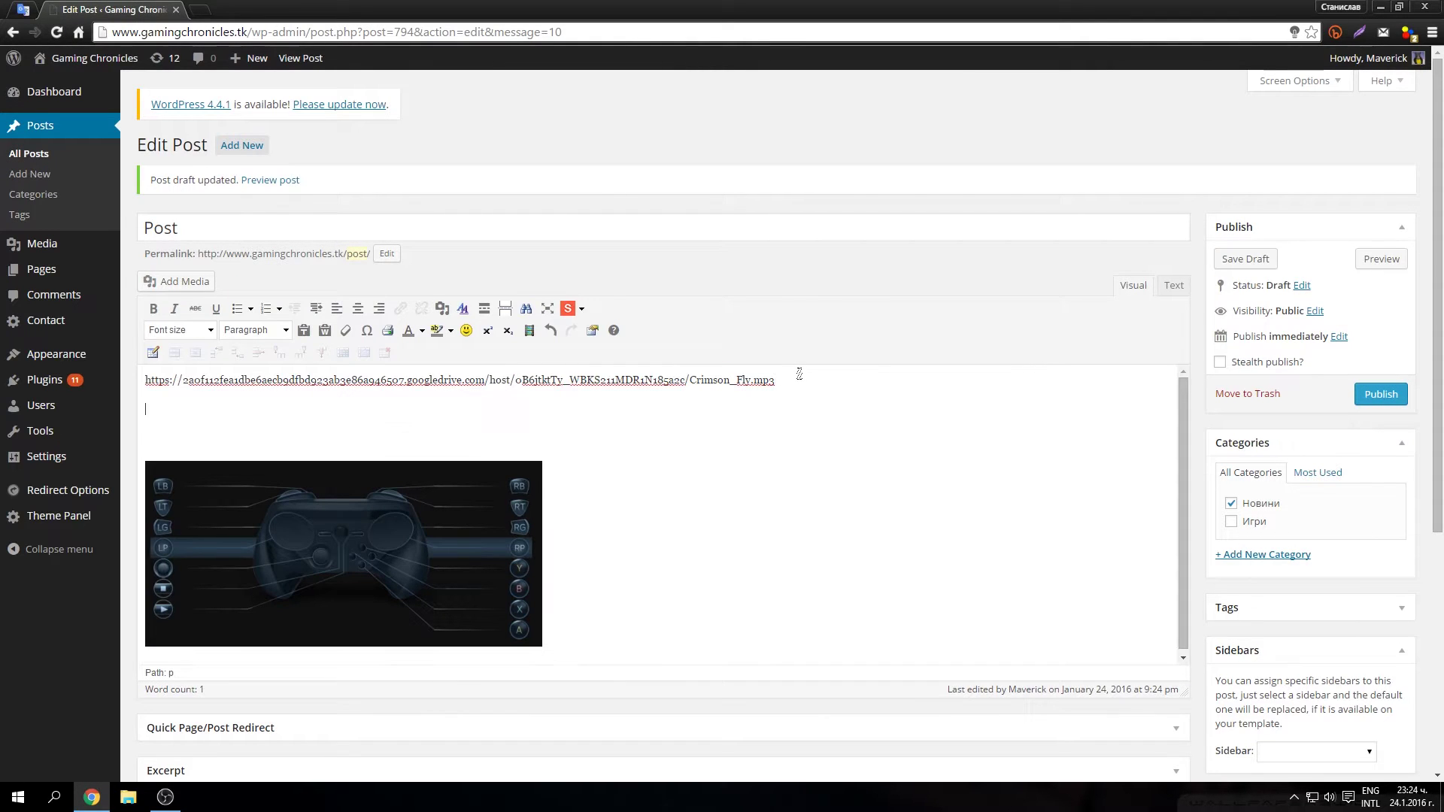
type("Download")
left_click_drag(197, 408, 129, 410)
left_click(400, 309)
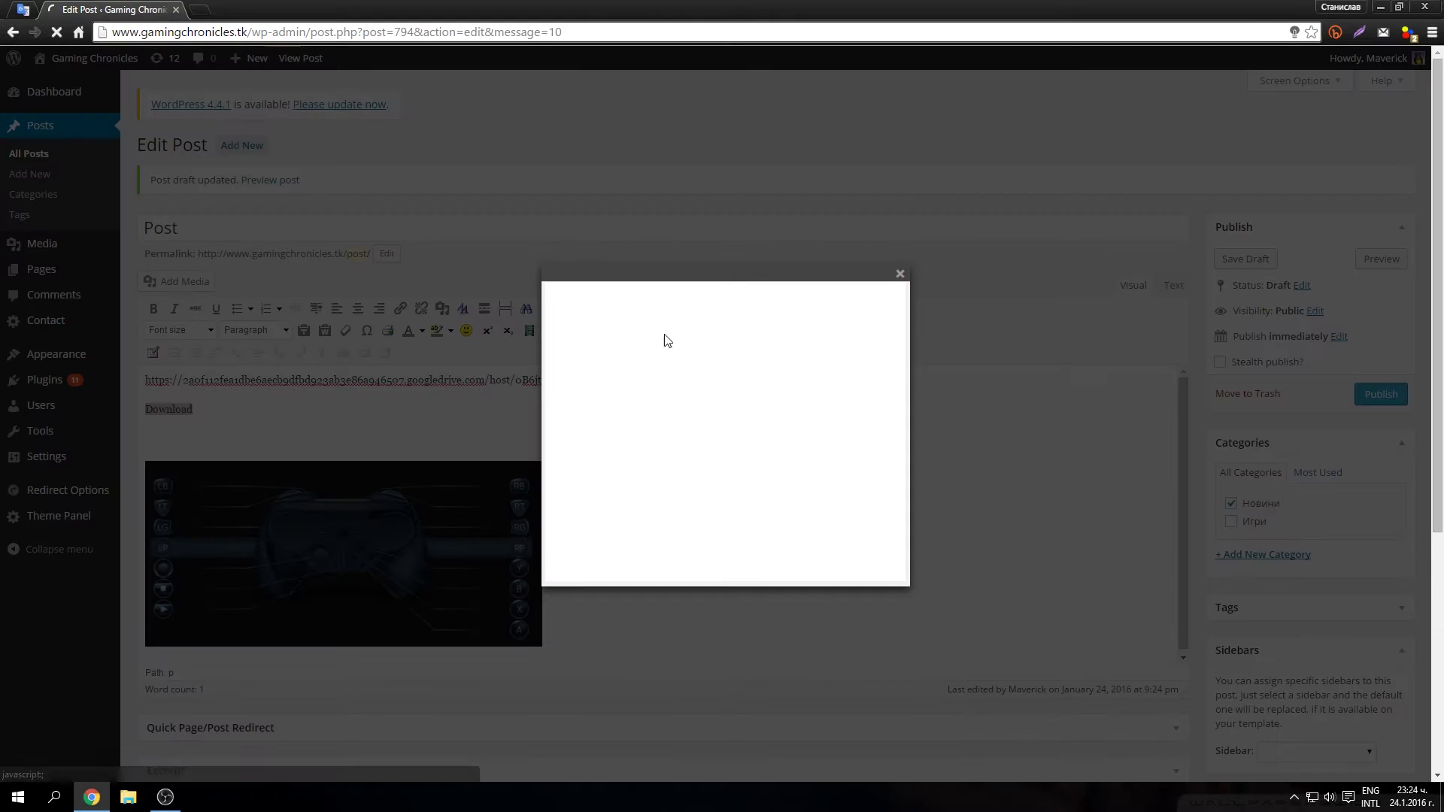
right_click(664, 326)
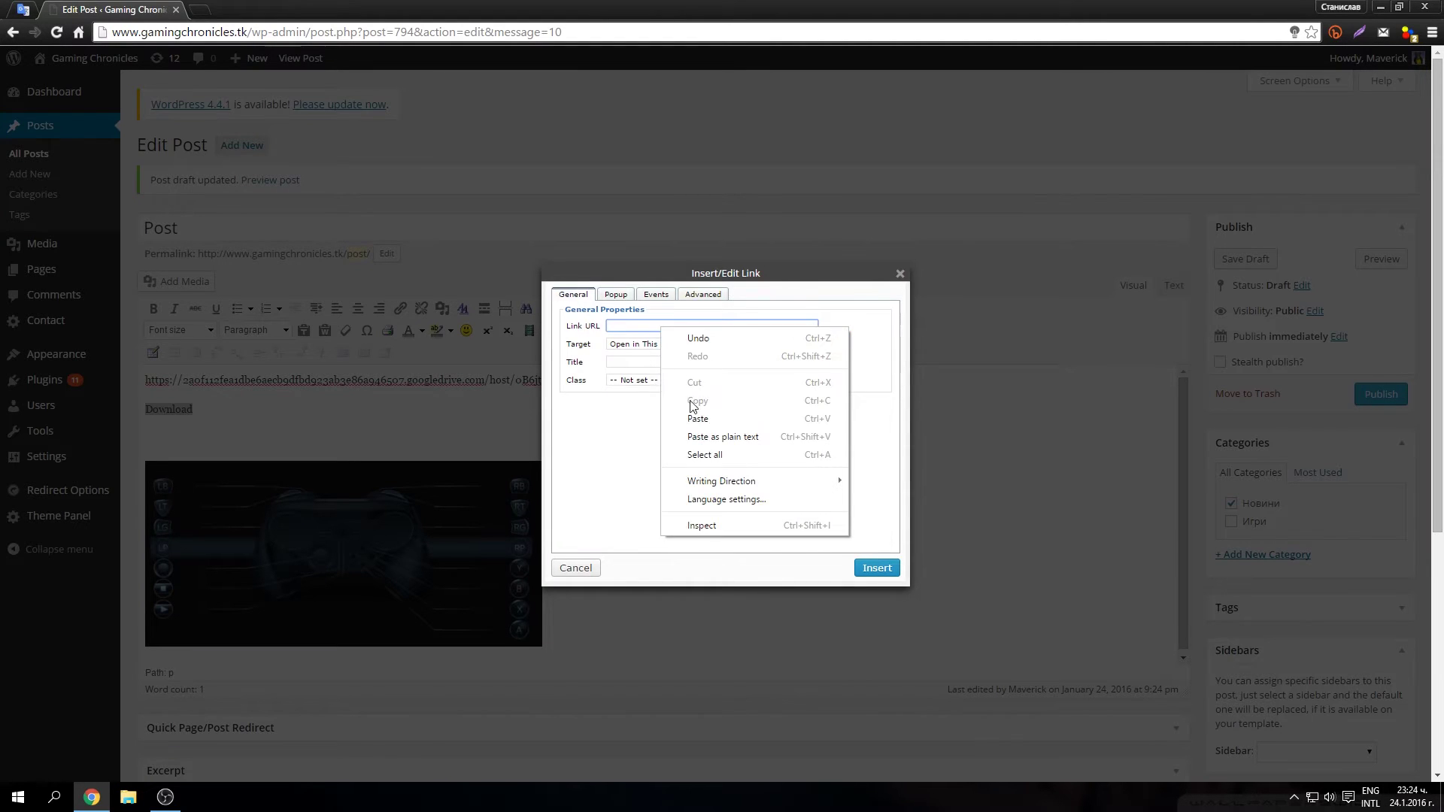
left_click(681, 410)
left_click(876, 568)
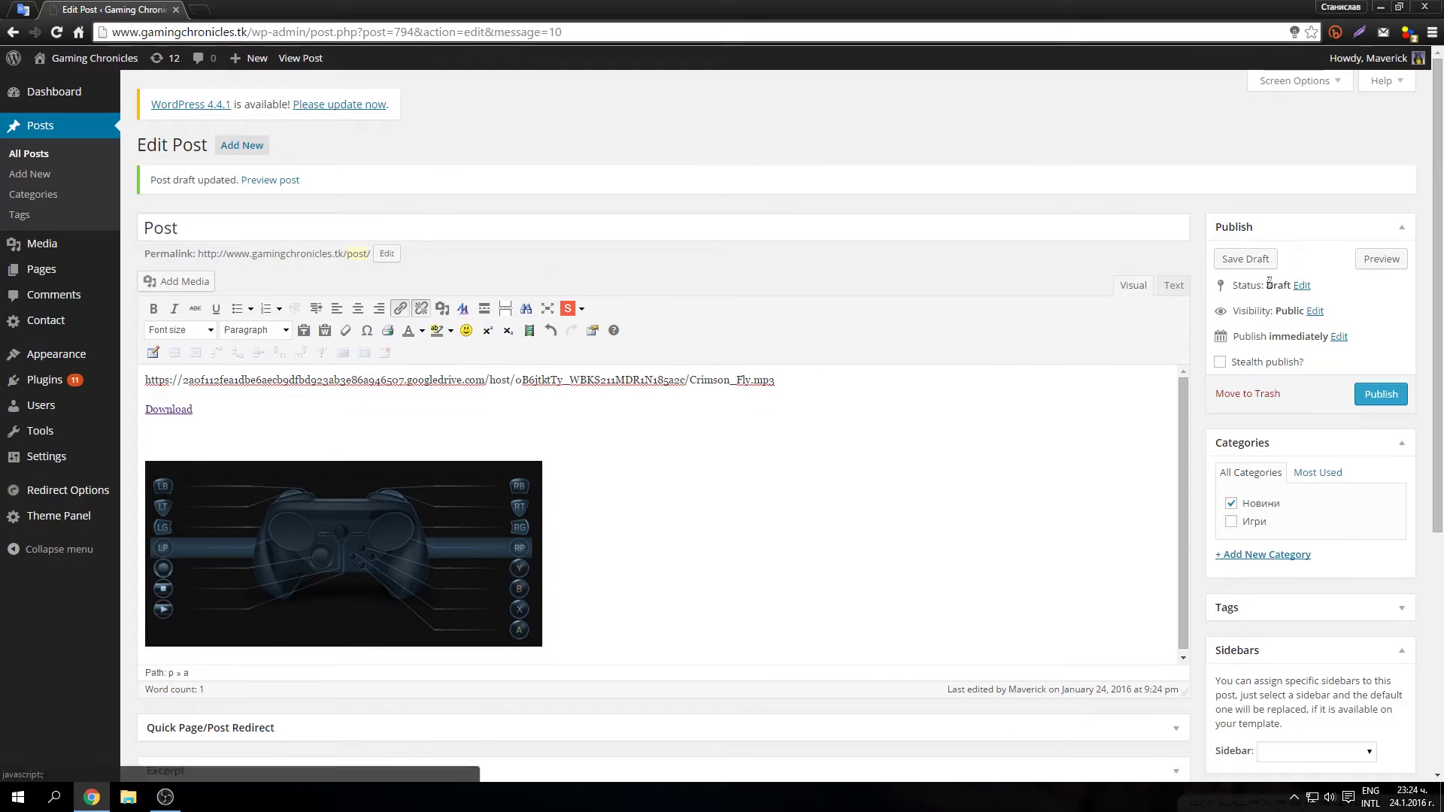
Step: Save the draft, test saving the MP3 and image via their preview links, then return to editing
left_click(1246, 259)
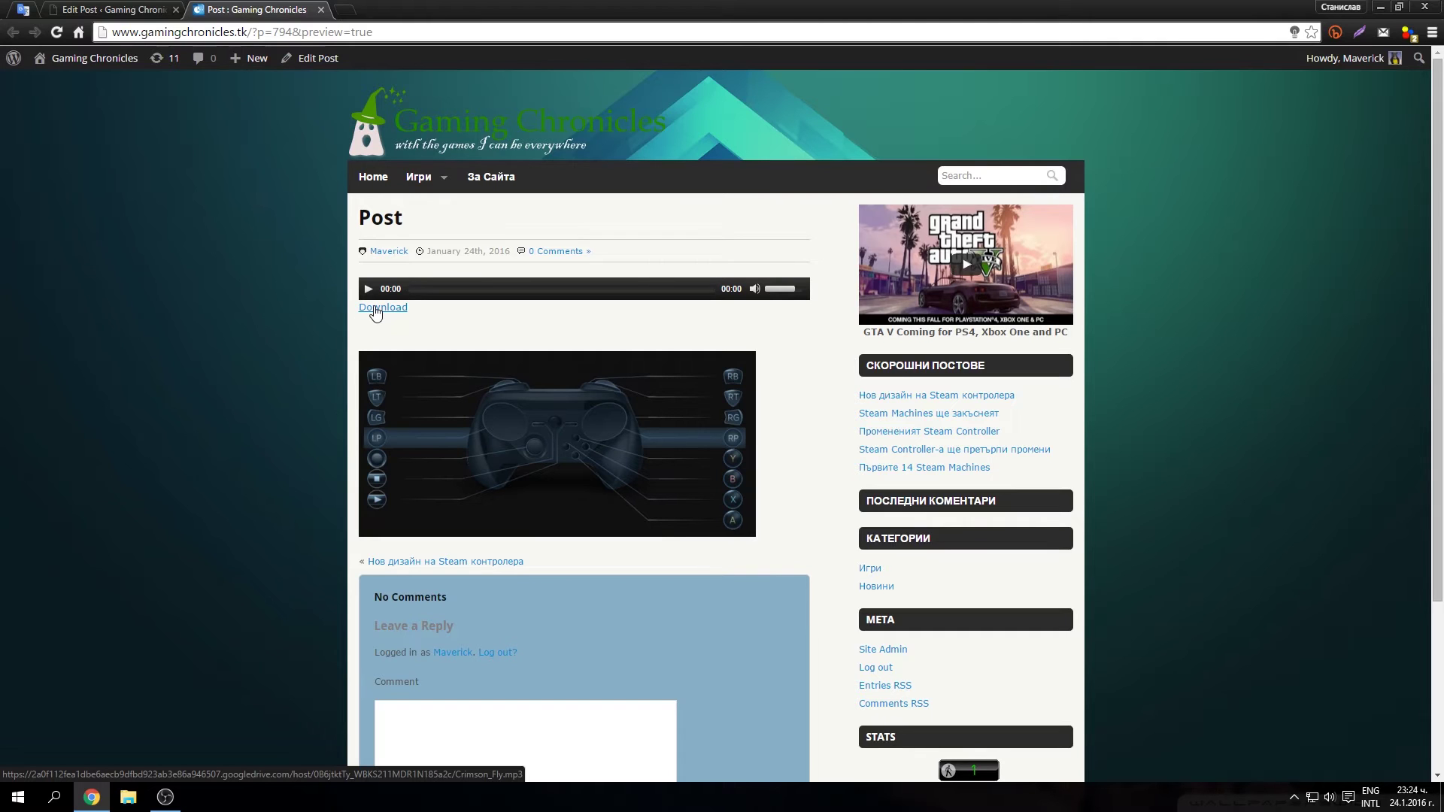
right_click(368, 306)
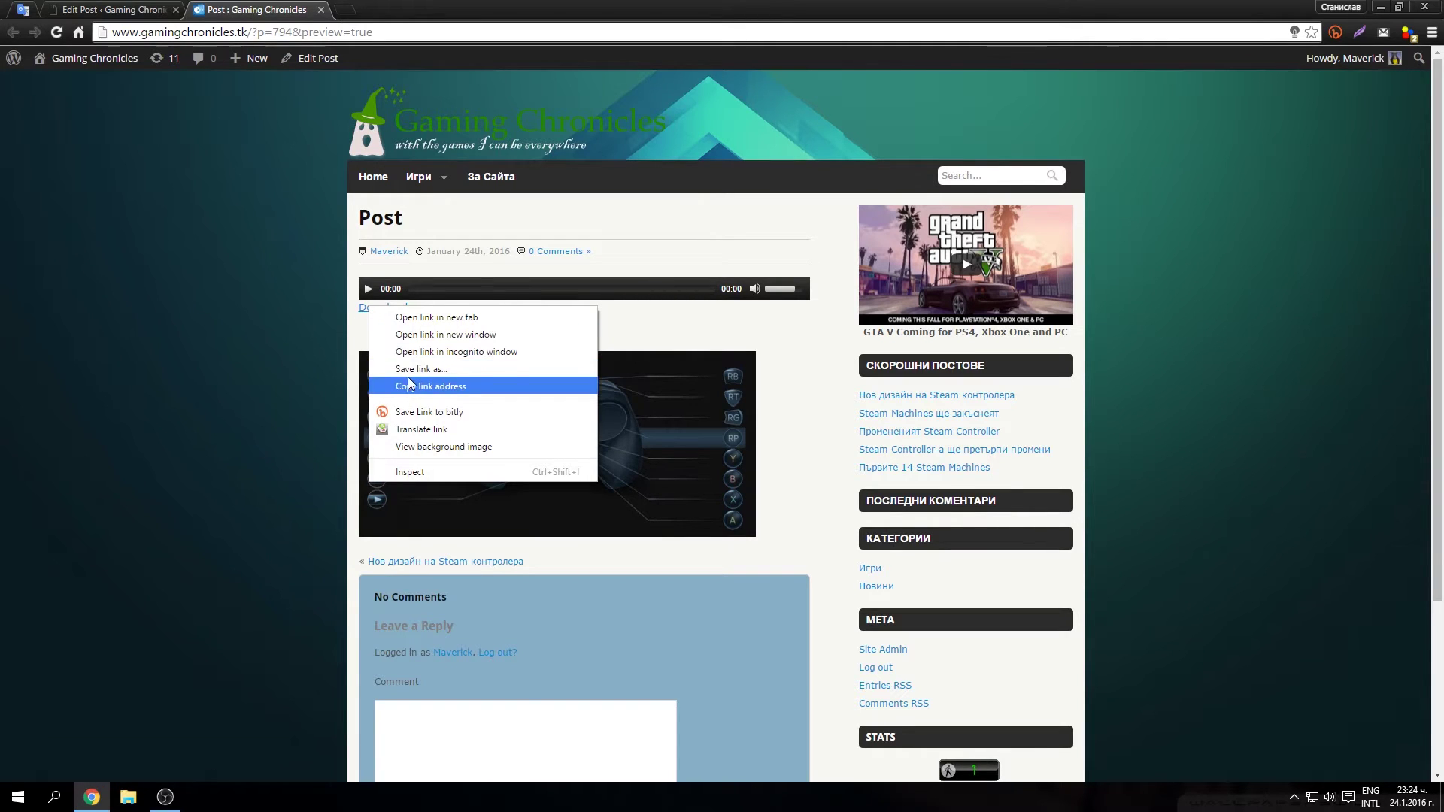
left_click(426, 370)
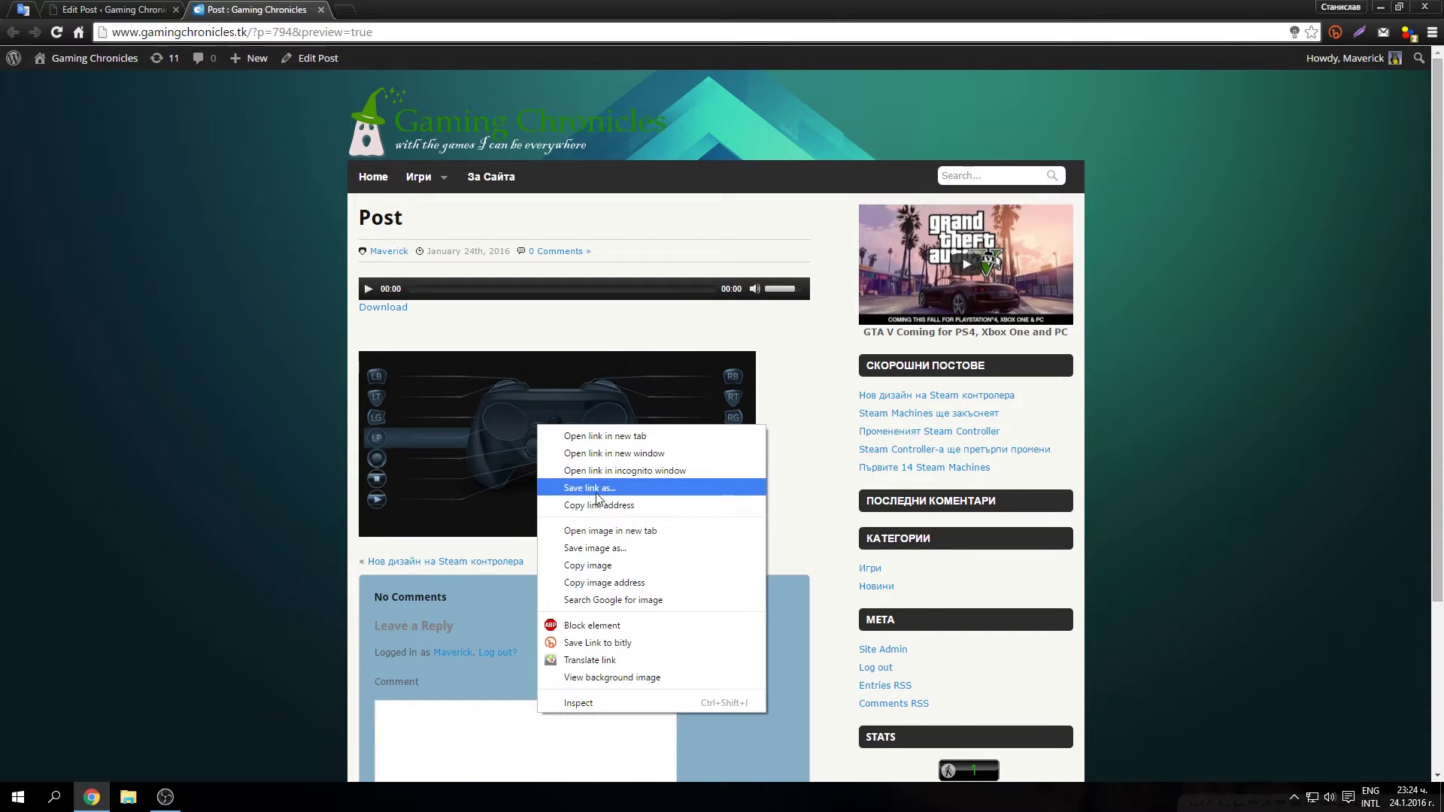
left_click(594, 489)
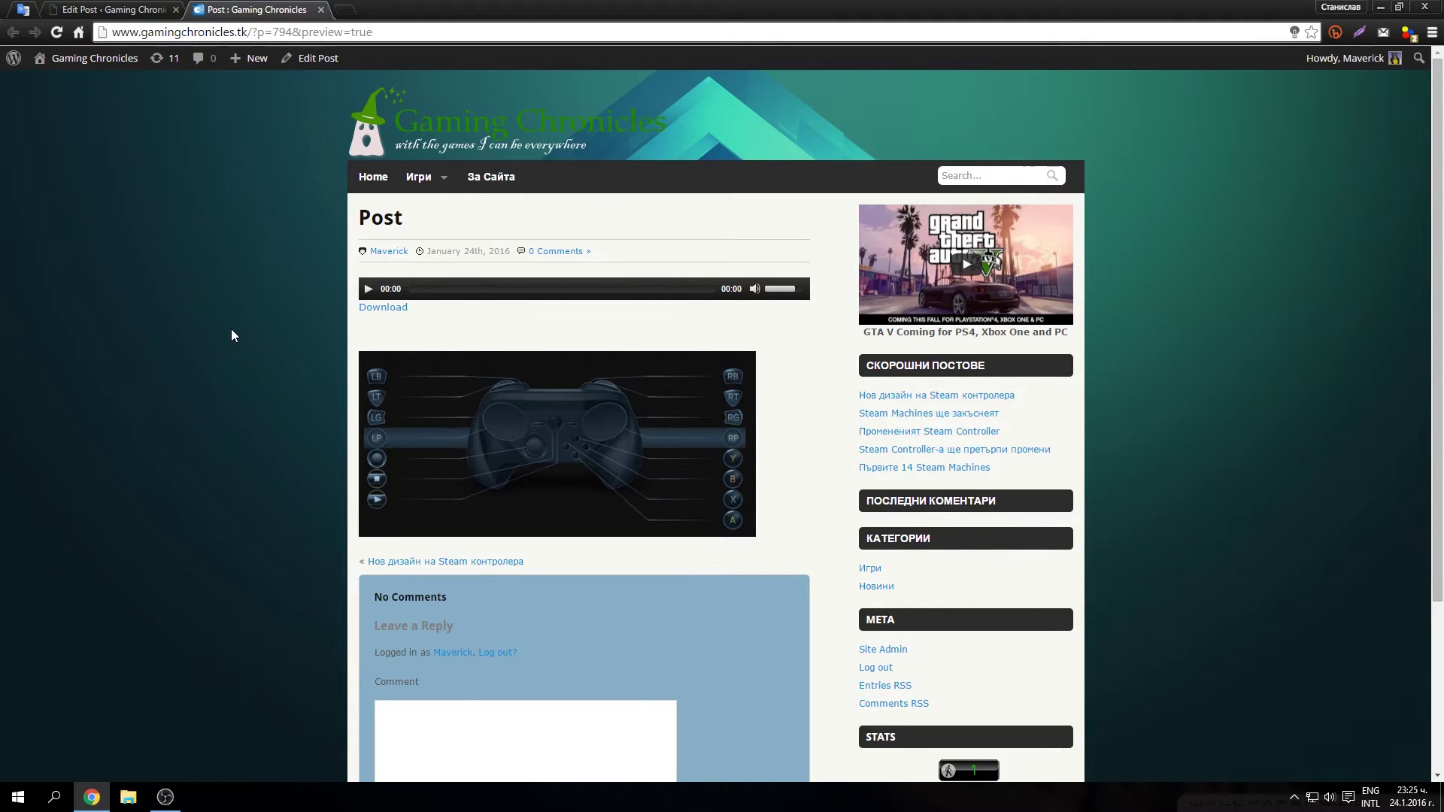
key("ctrl+shift+Tab")
Step: Search new plugins for 'easy media download', finding Easy Media Download 1.1.0 already installed
mouse_move(38, 384)
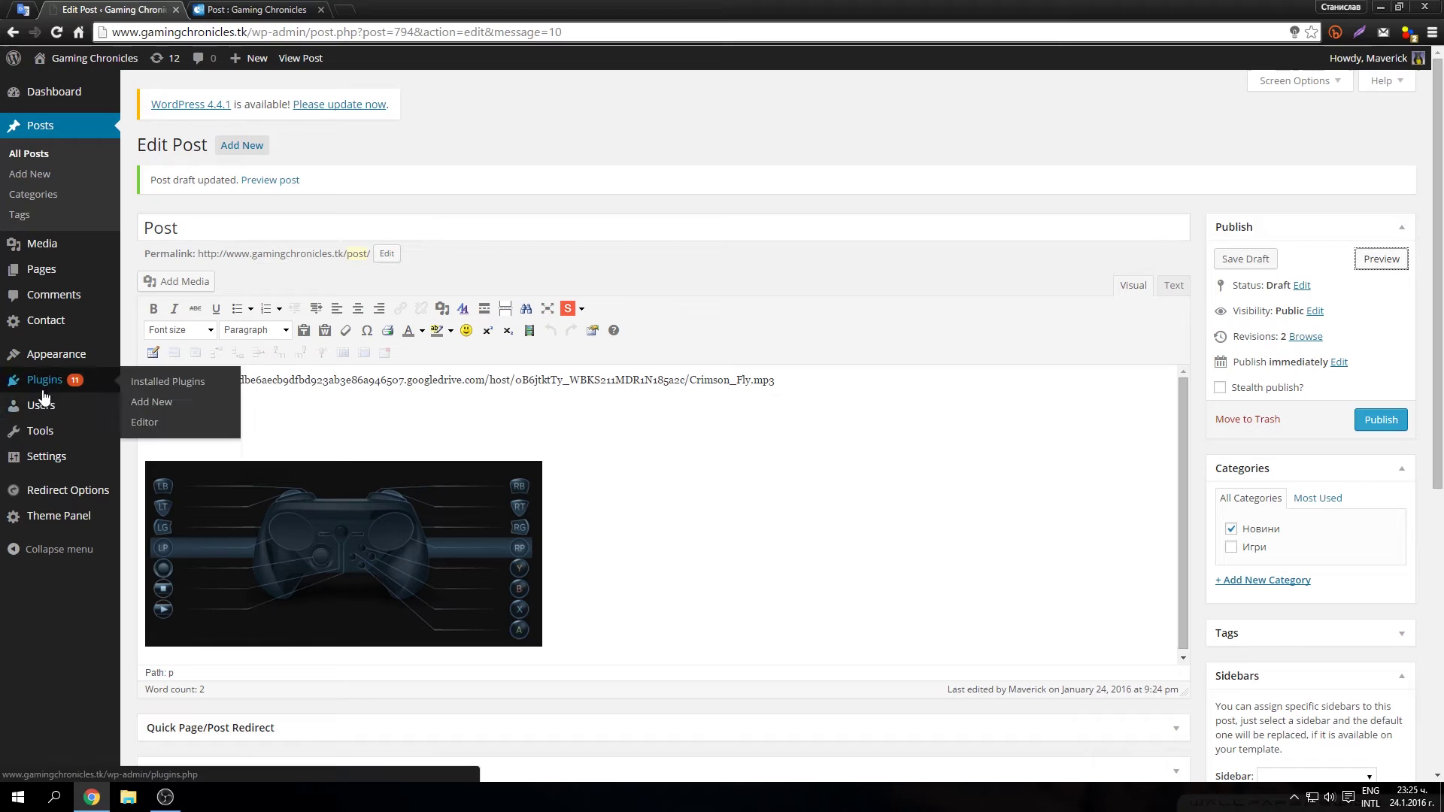
left_click(158, 407)
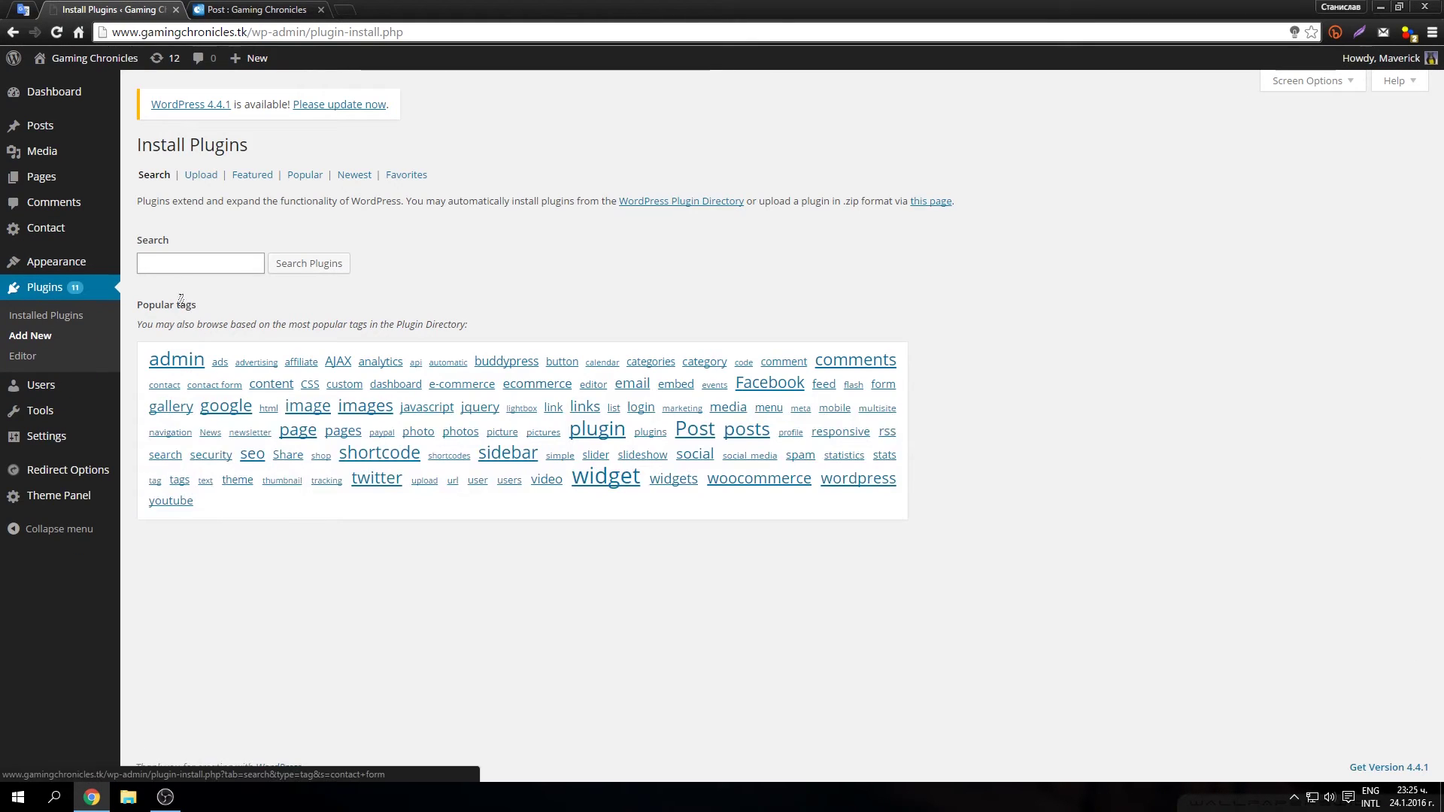
left_click(160, 271)
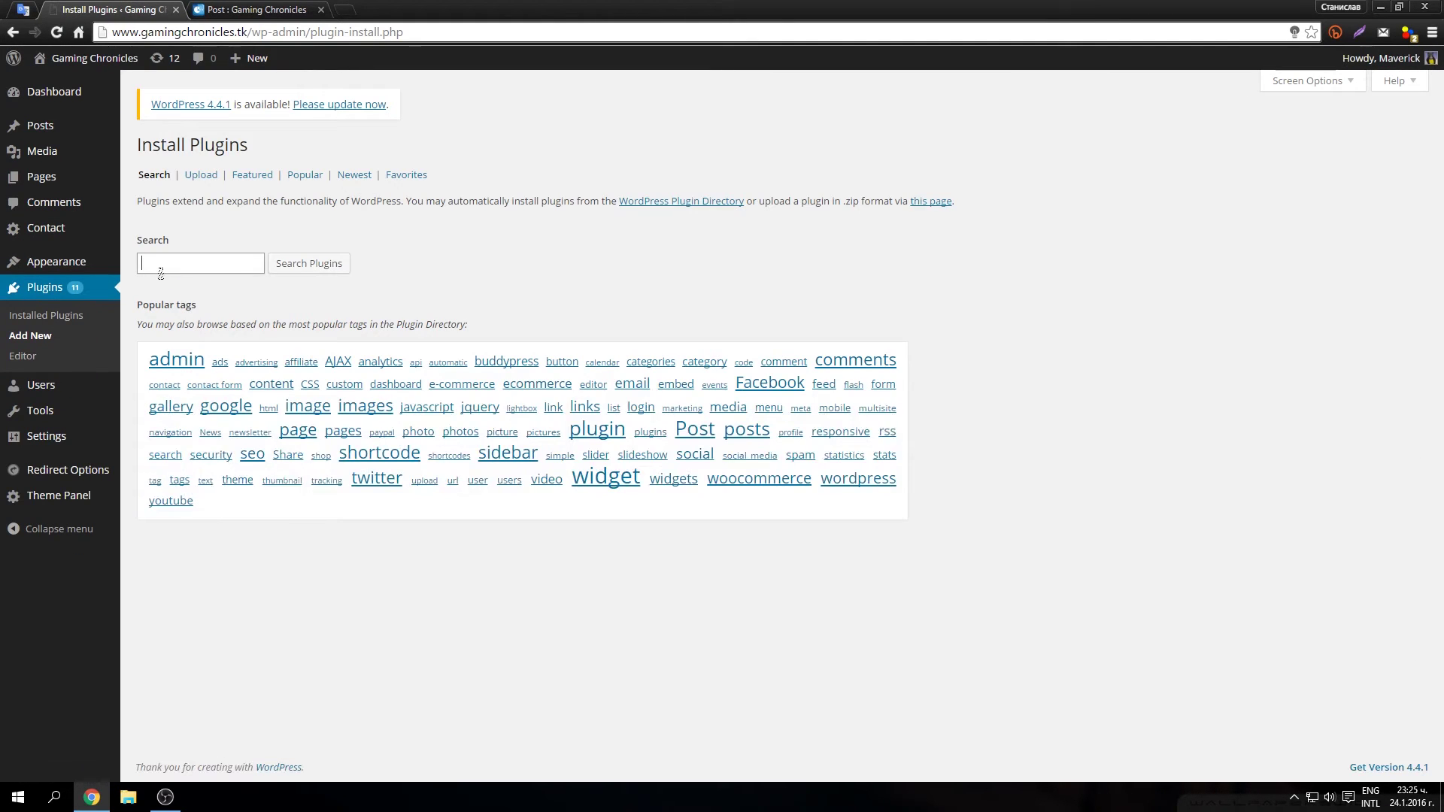
type("easy")
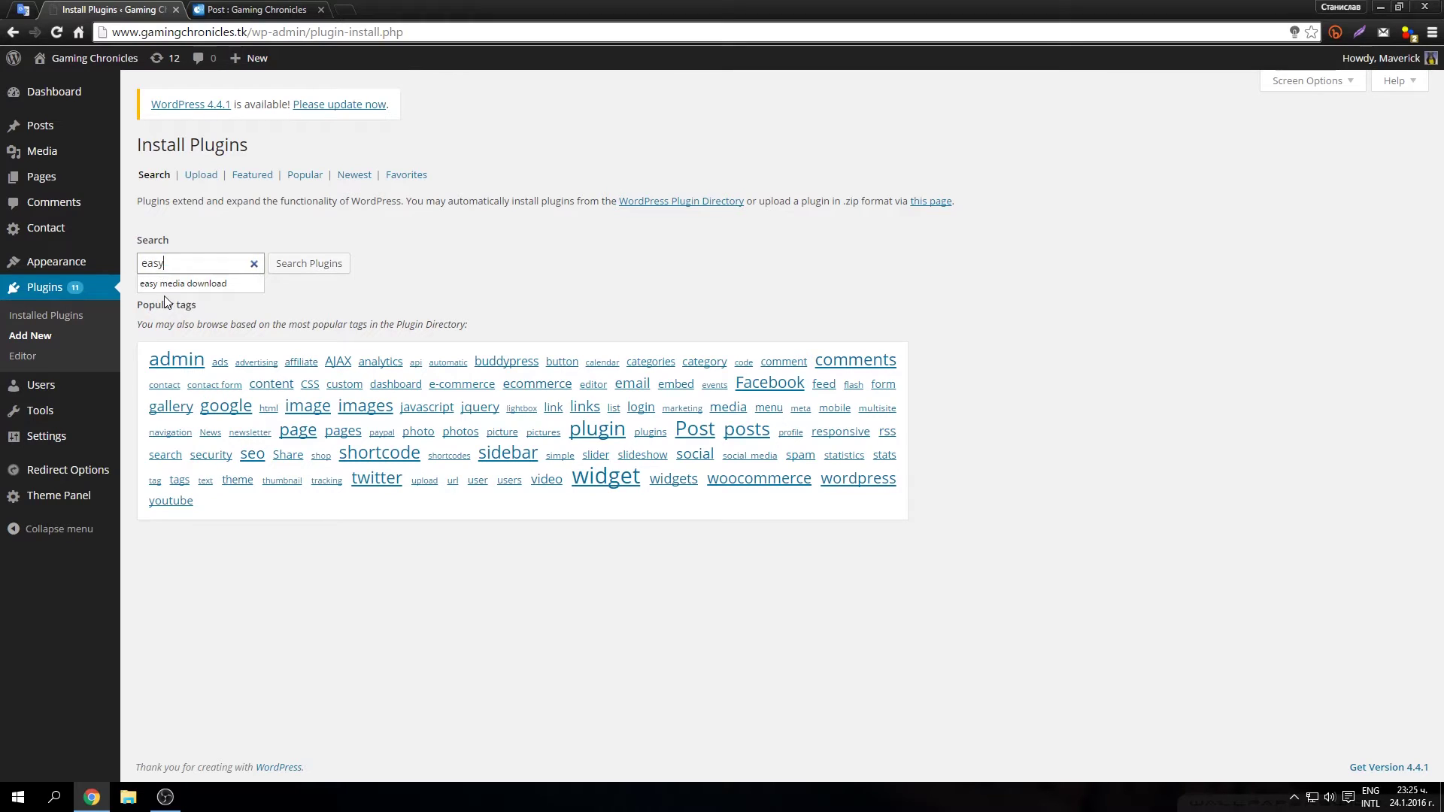
left_click(255, 278)
left_click(309, 263)
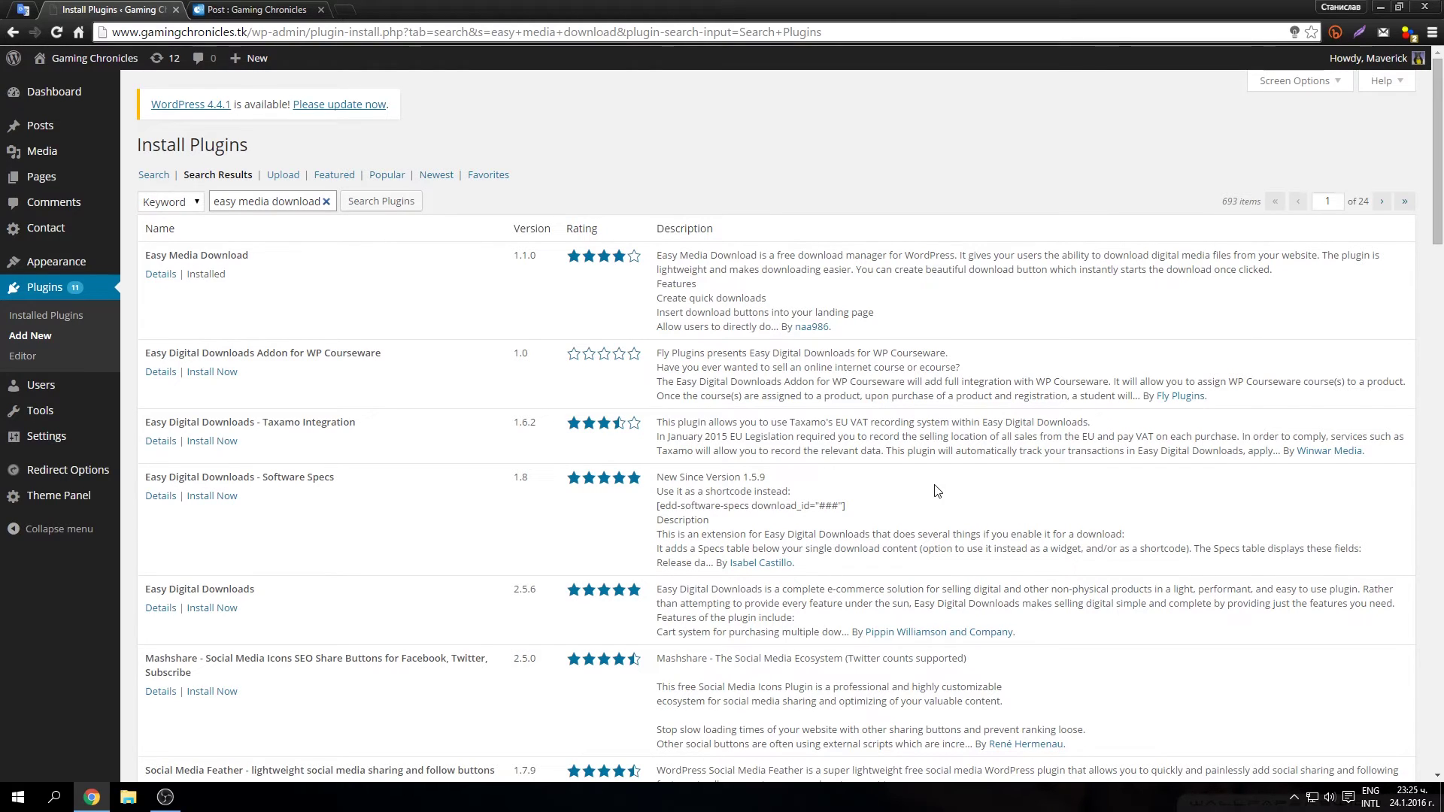
left_click_drag(279, 278, 145, 252)
left_click(252, 296)
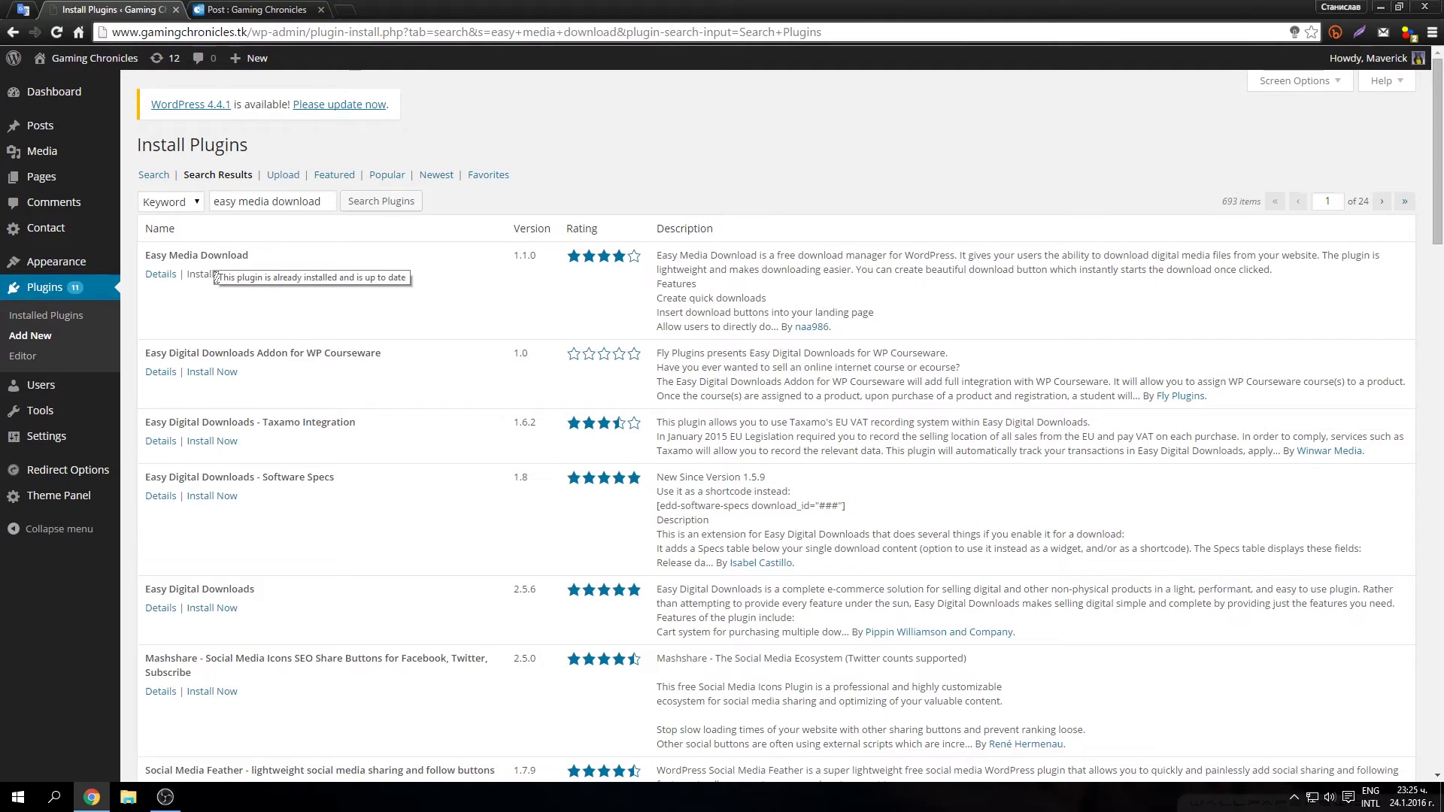
Step: View Easy Media Download 1.1.0 details and screenshots, then open its noorsplugin.com homepage
left_click(160, 274)
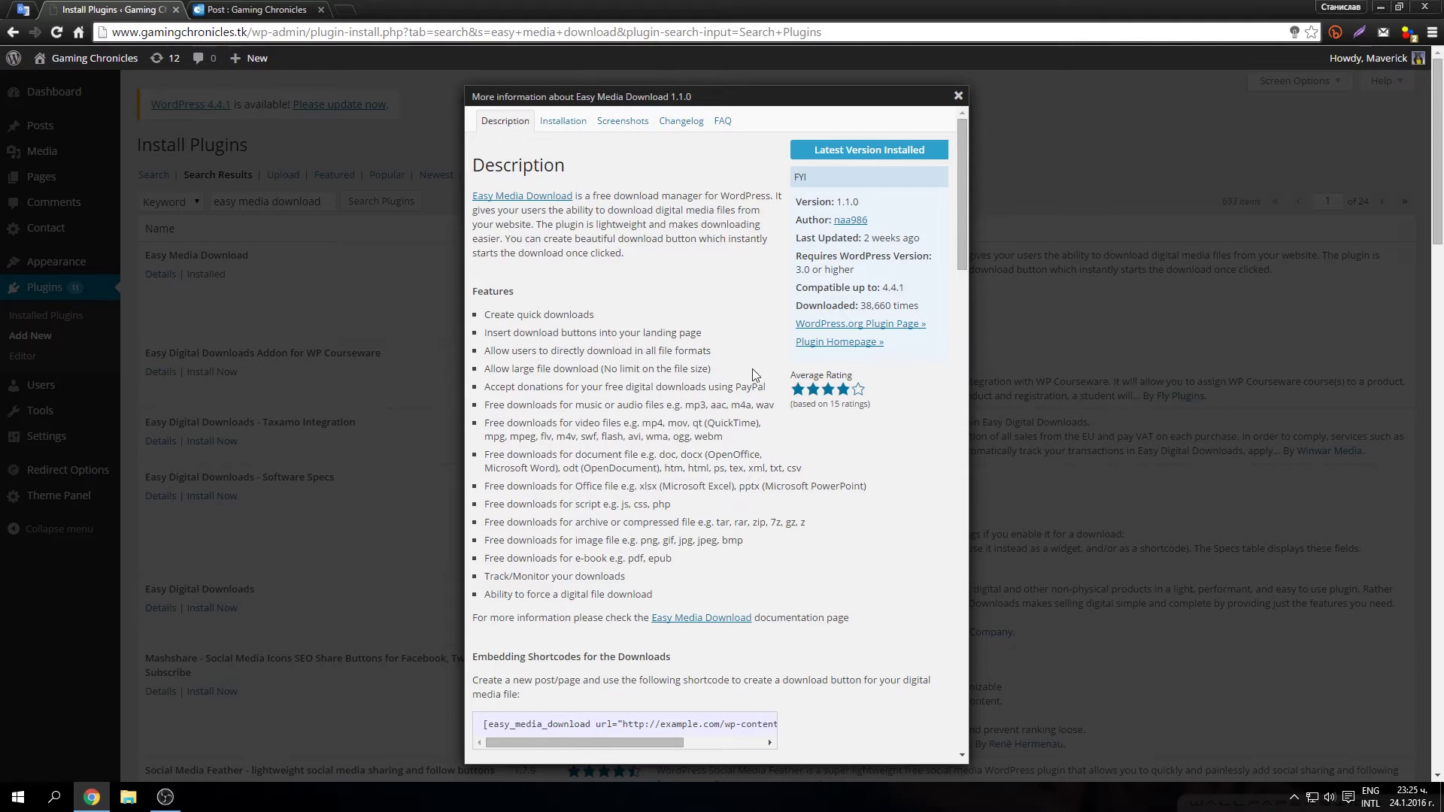
scroll(745, 366, "down", 2)
scroll(744, 364, "up", 2)
left_click(623, 122)
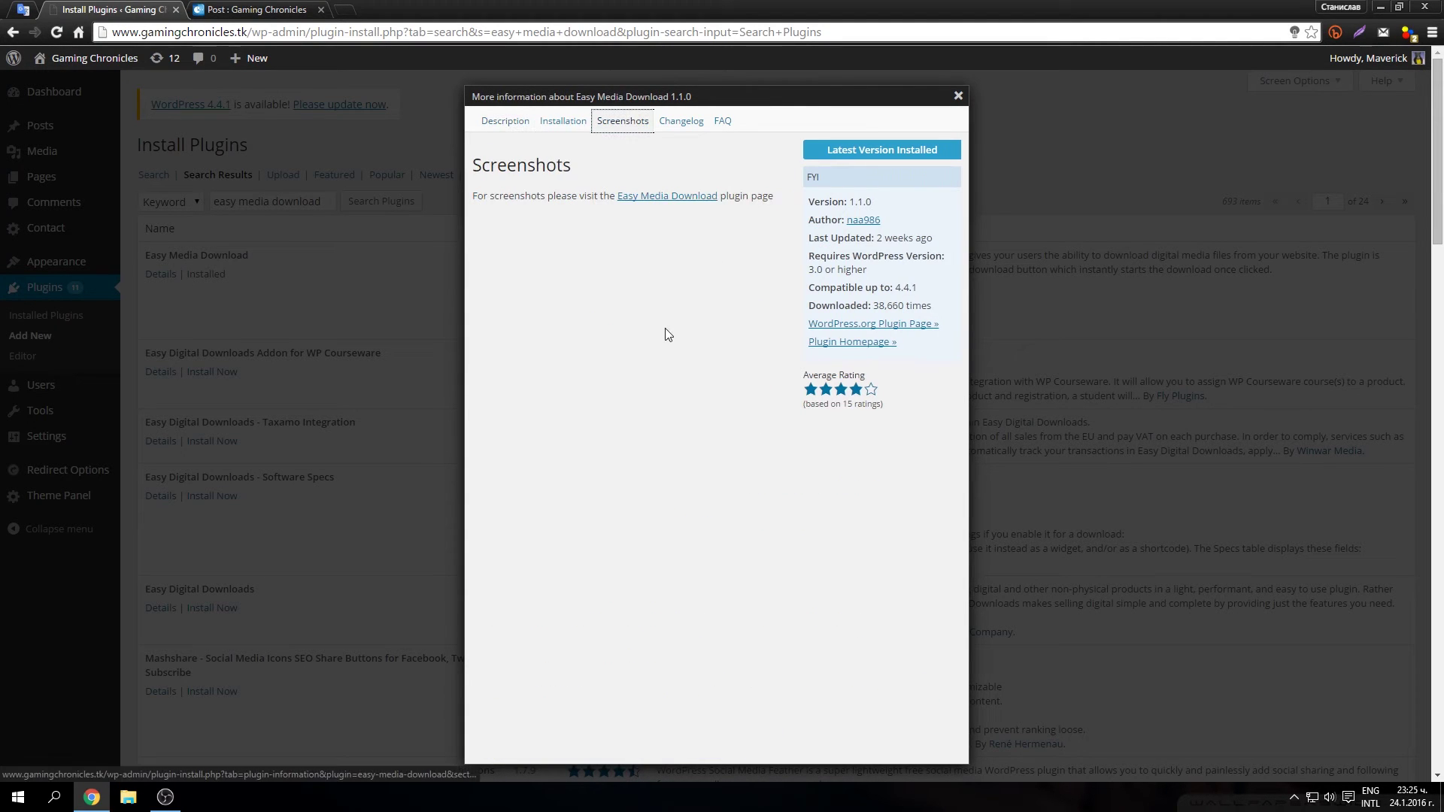
left_click(651, 197)
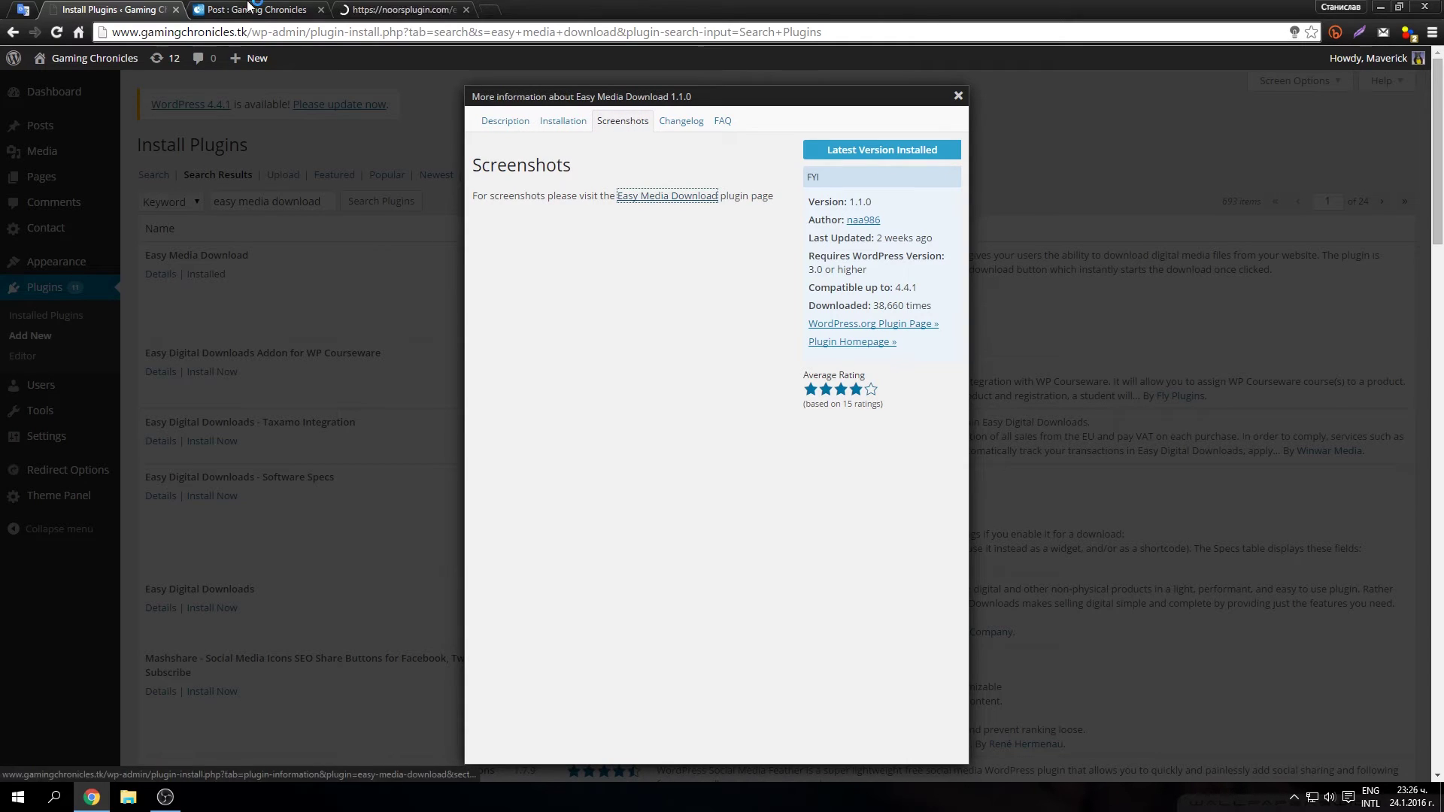
Step: Move the noorsplugin.com tab beside Install Plugins and skim the Easy Media Download article
left_click_drag(406, 9, 285, 9)
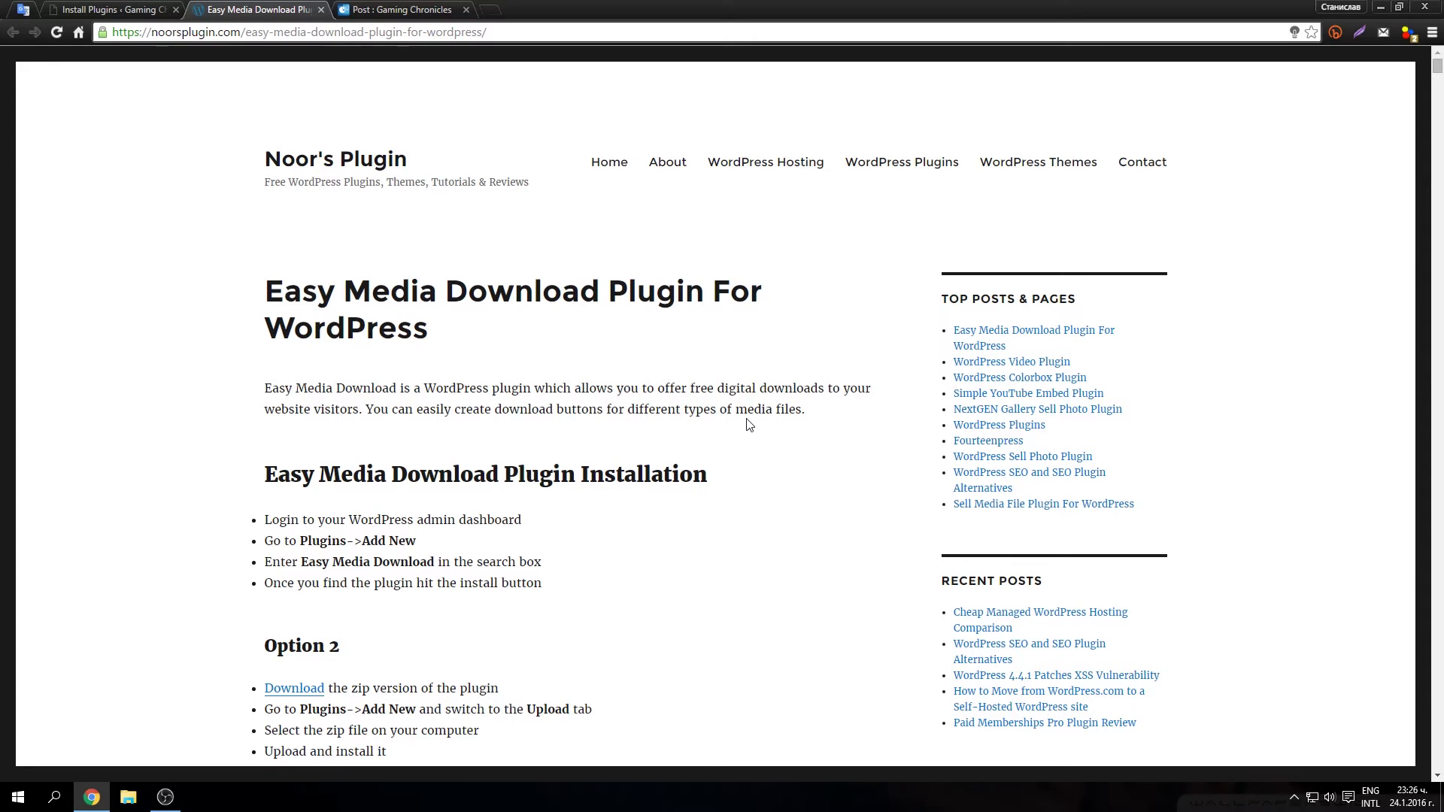
scroll(662, 372, "down", 4)
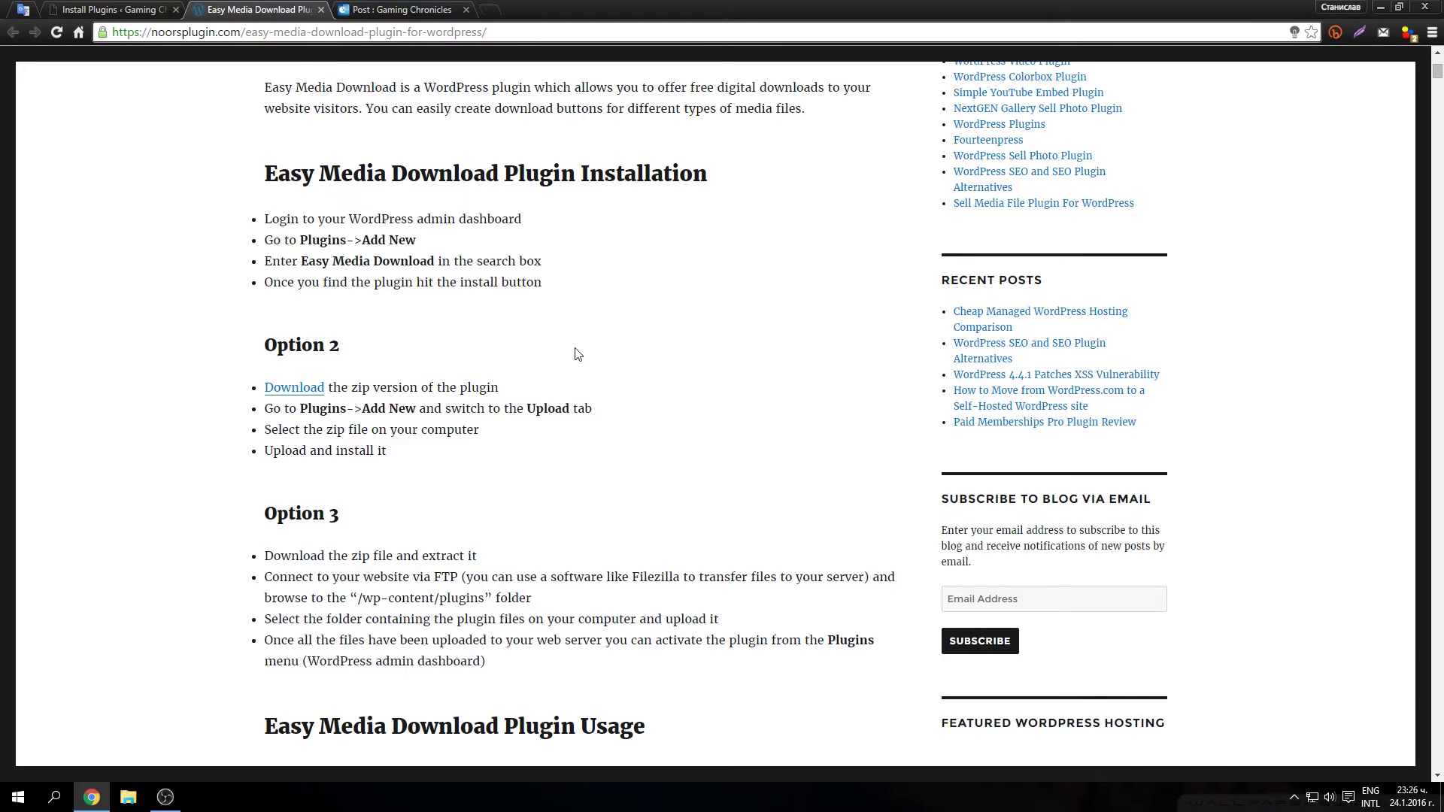
scroll(368, 500, "down", 6)
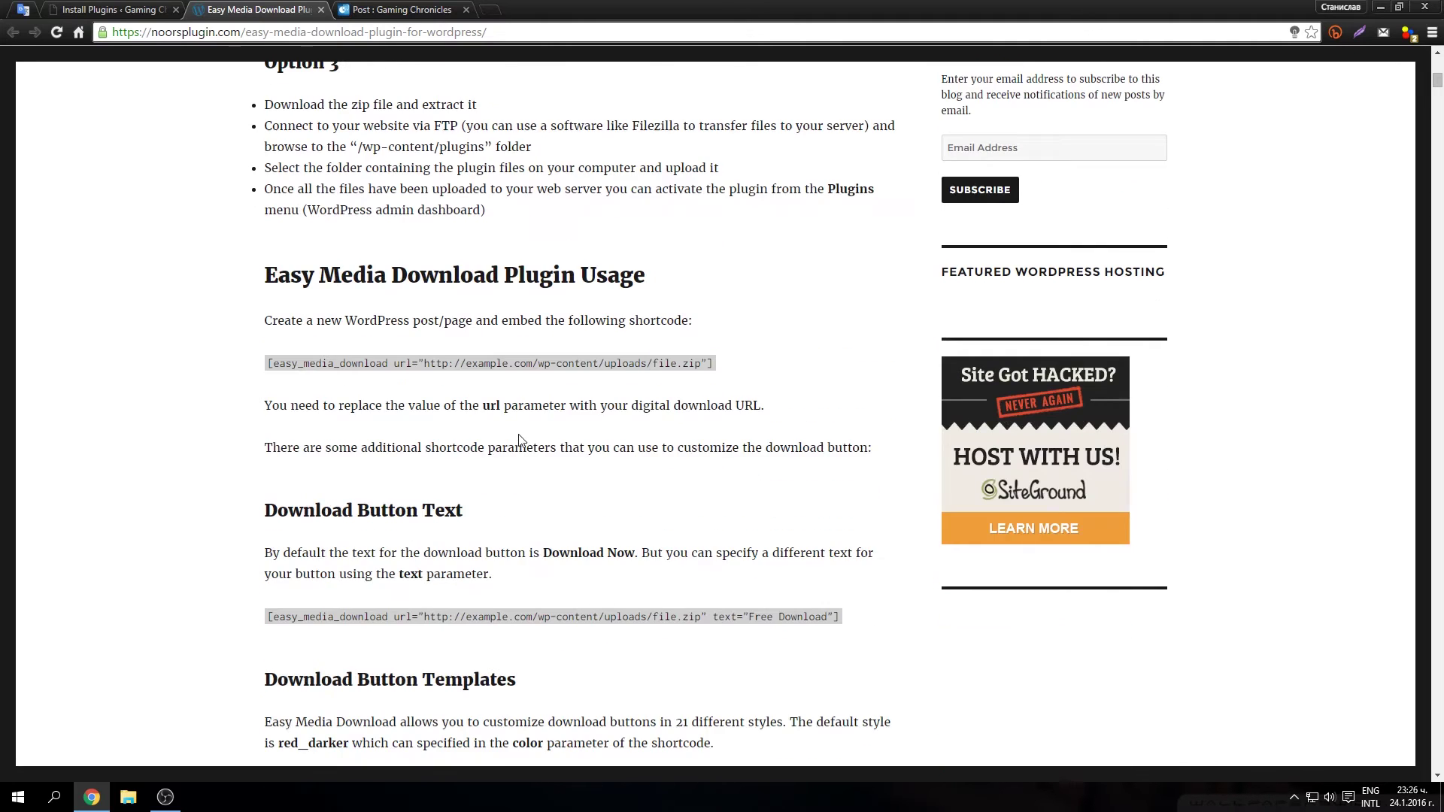
scroll(521, 432, "down", 1)
scroll(519, 407, "up", 11)
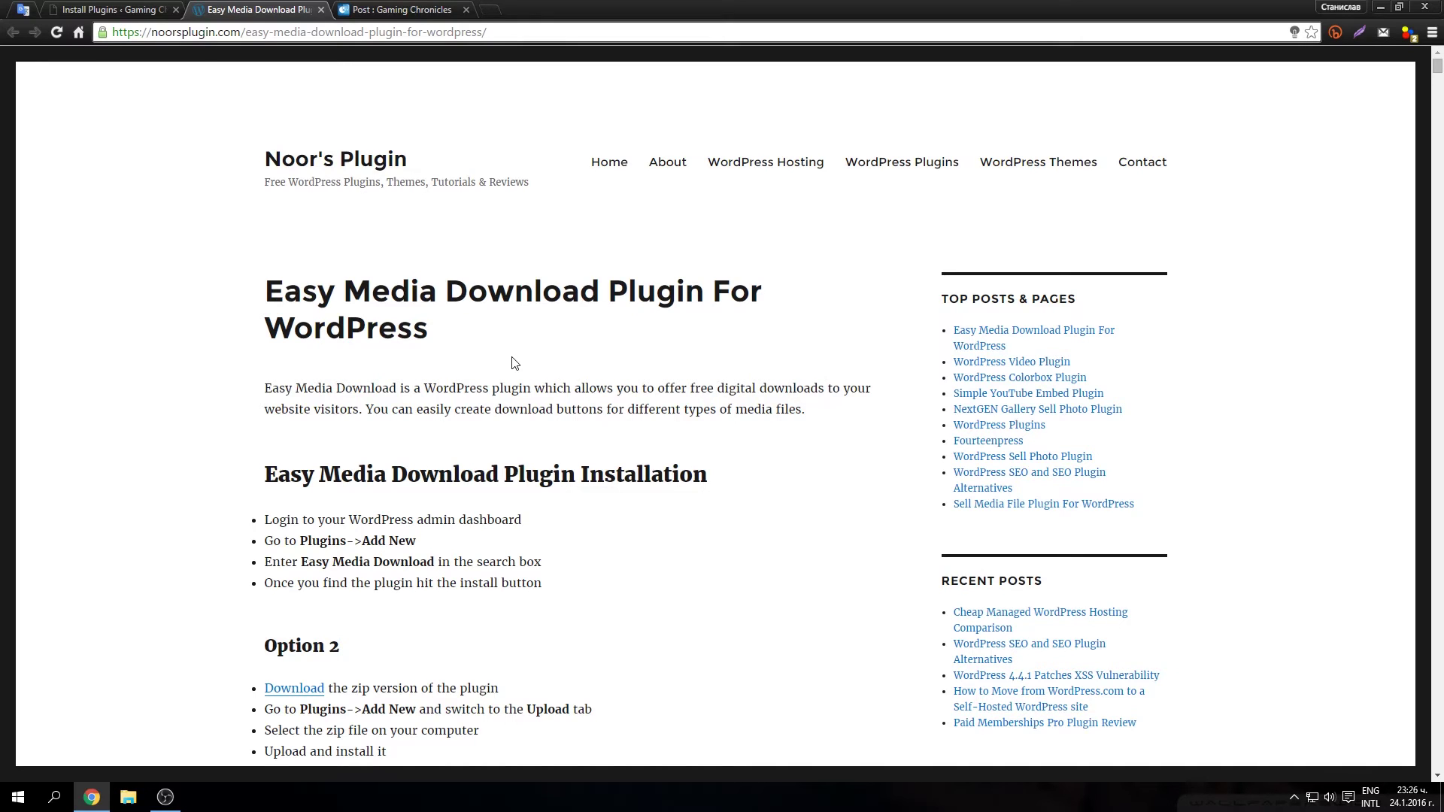
Step: Find 'force' on the page and copy the easy_media_download shortcode with force_dl="1"
key("ctrl+f")
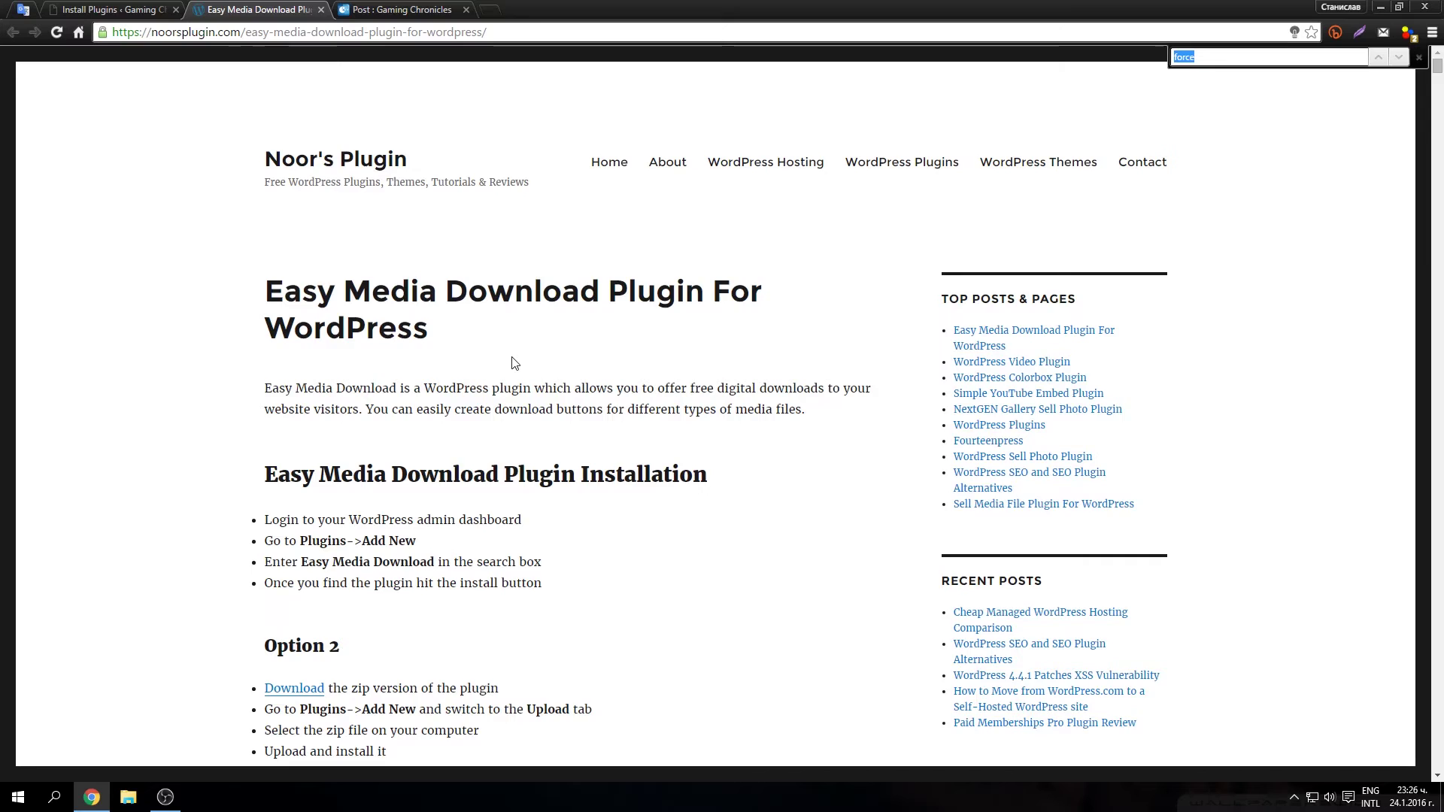
key("Return")
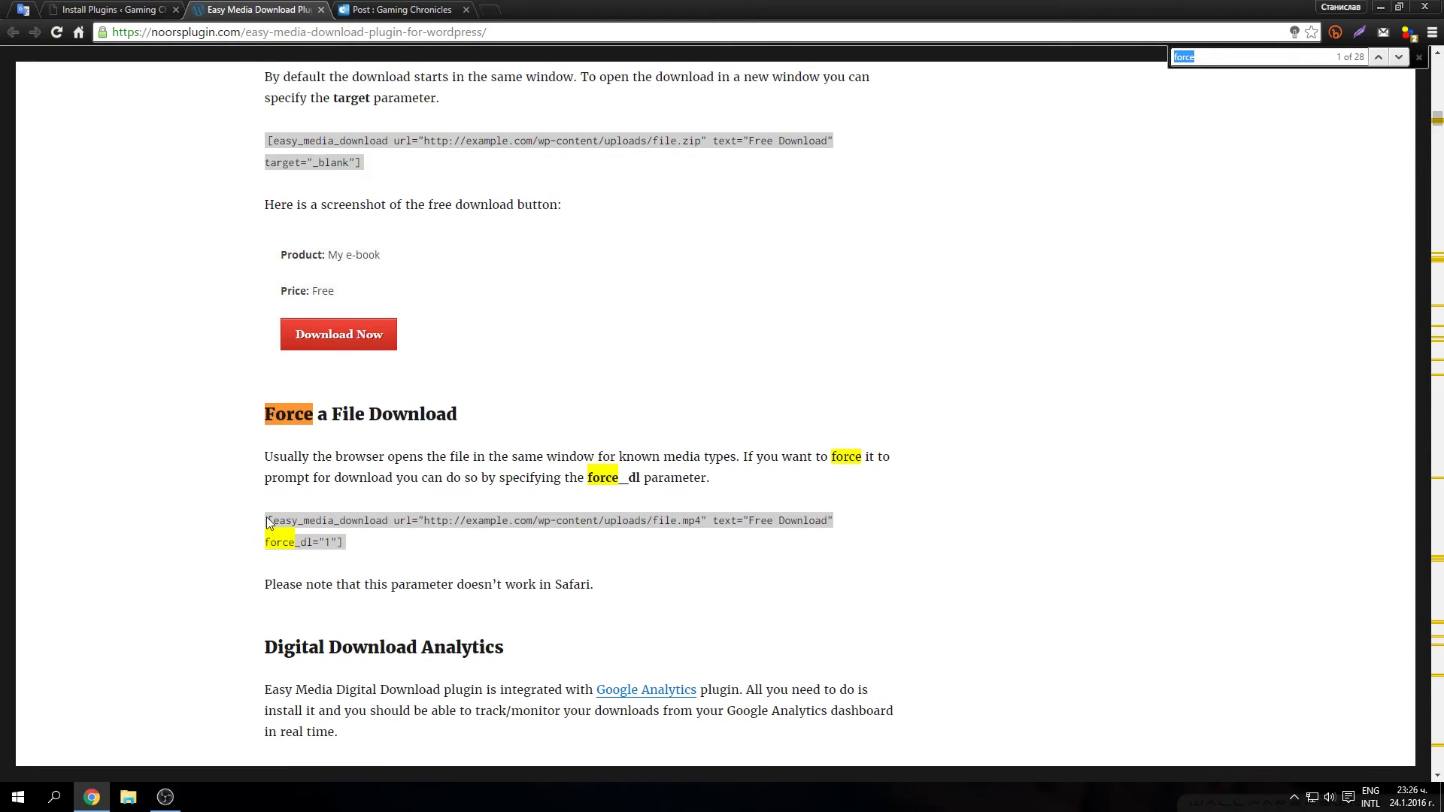
left_click_drag(268, 524, 344, 543)
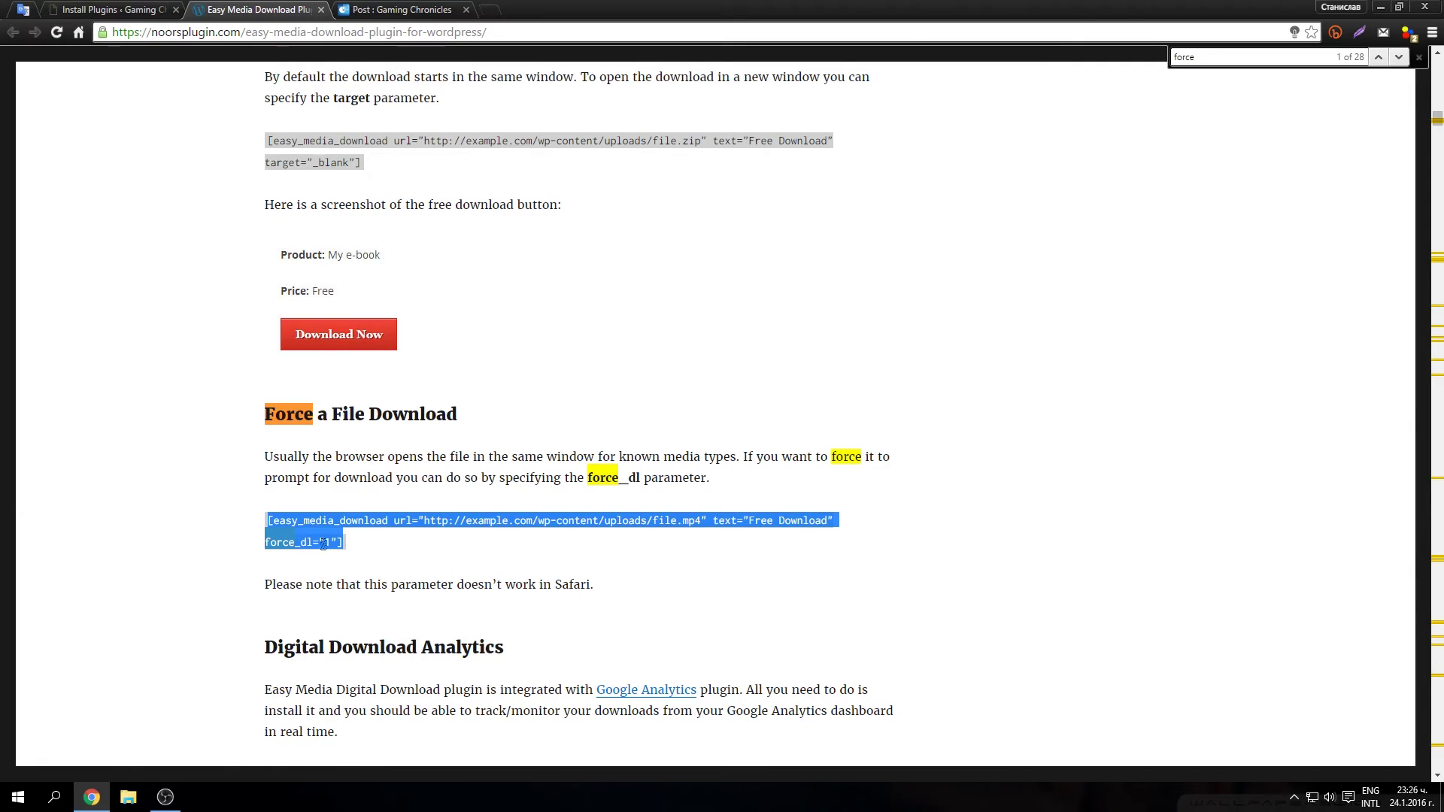
left_click(284, 555)
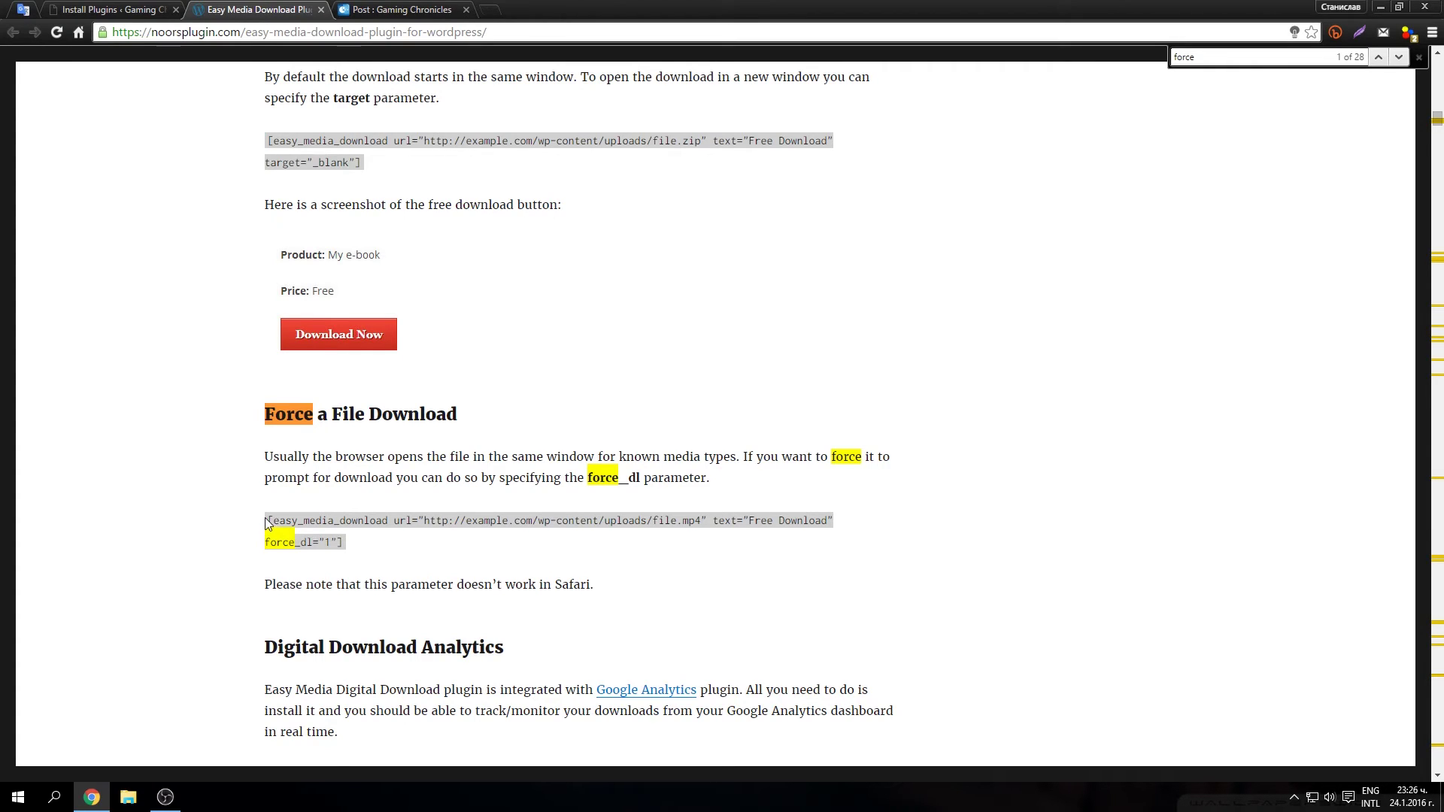
left_click_drag(265, 517, 345, 543)
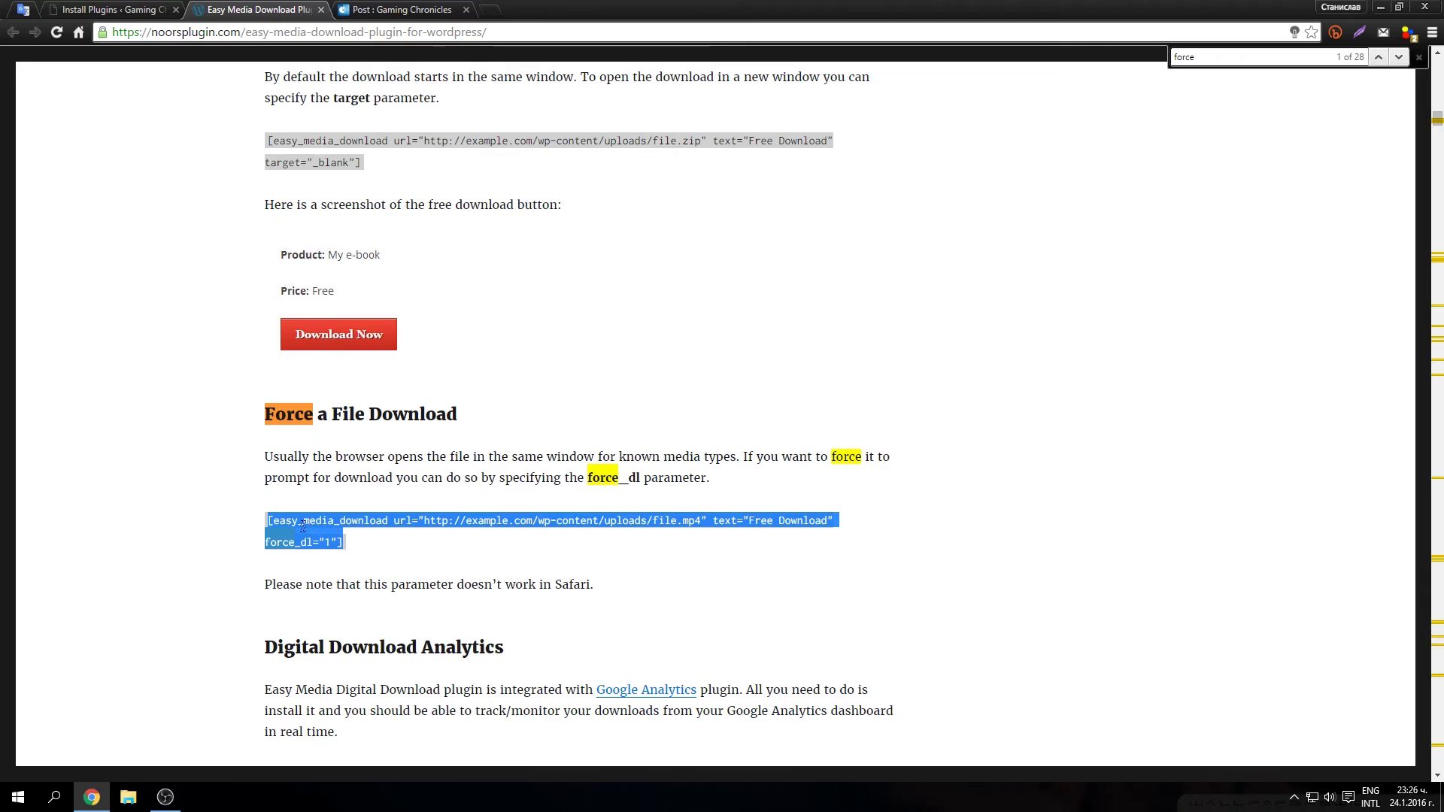
right_click(303, 526)
left_click(314, 536)
Step: Reopen the 'Post' draft and paste the easy_media_download shortcode below the Download line
left_click(153, 8)
left_click(958, 95)
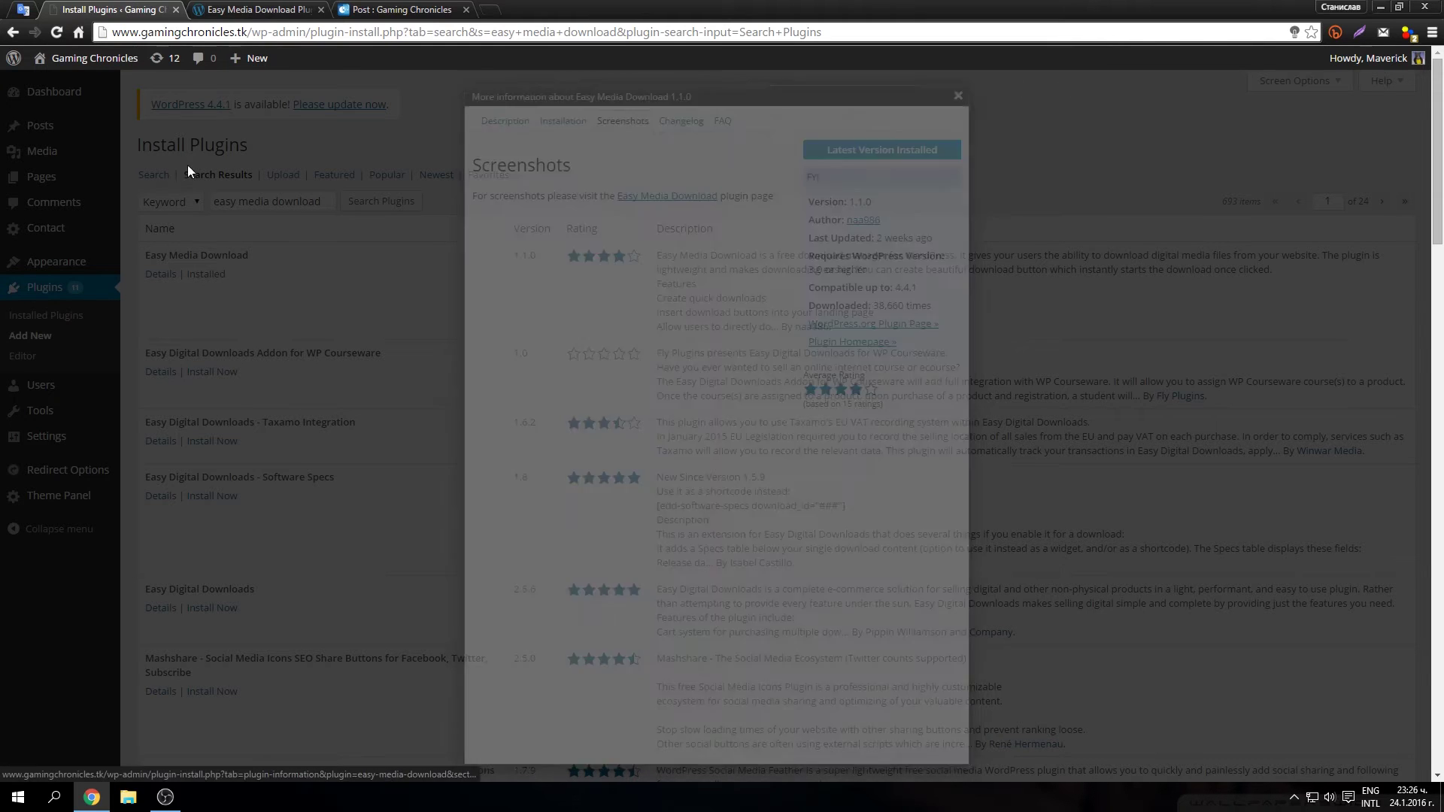
left_click(149, 127)
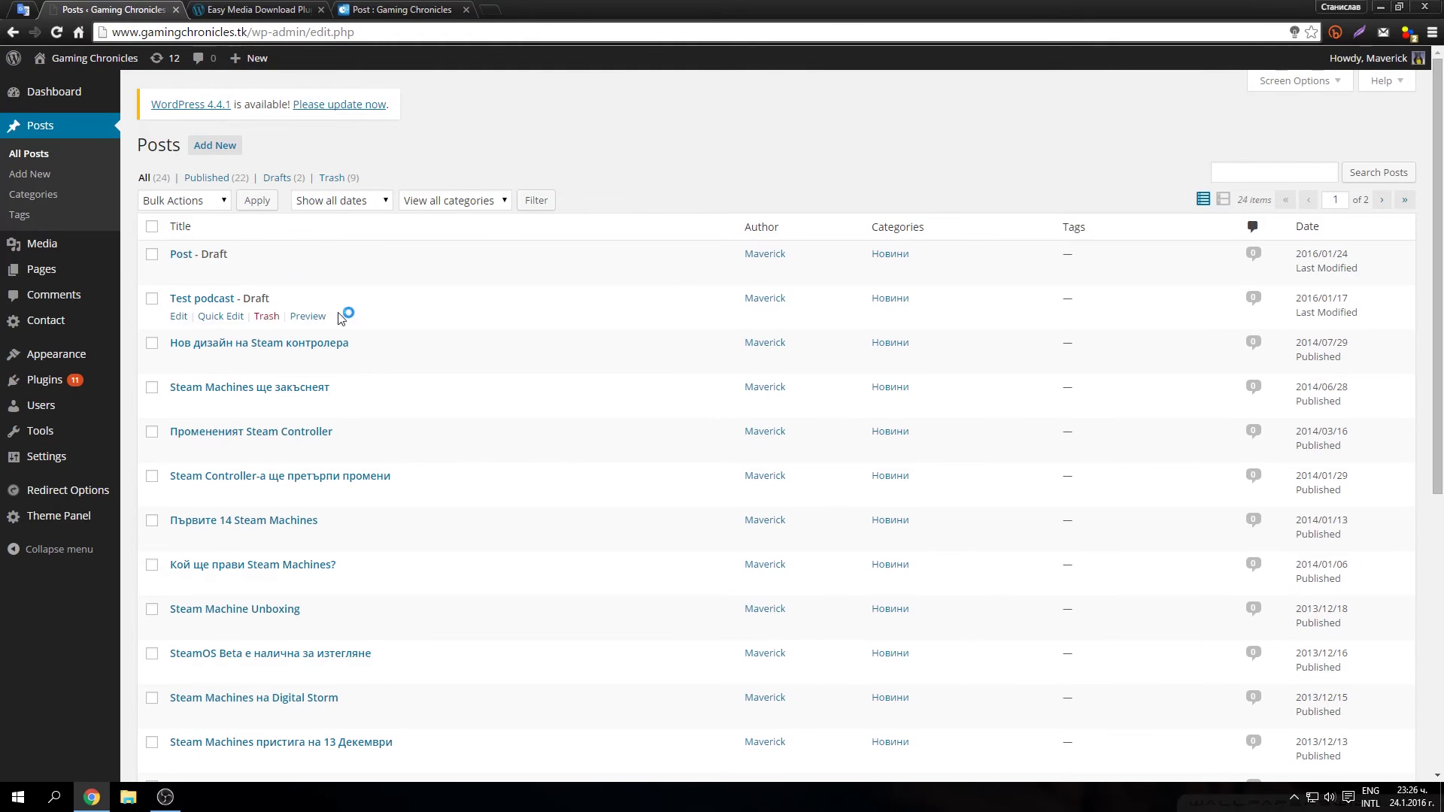
left_click(180, 254)
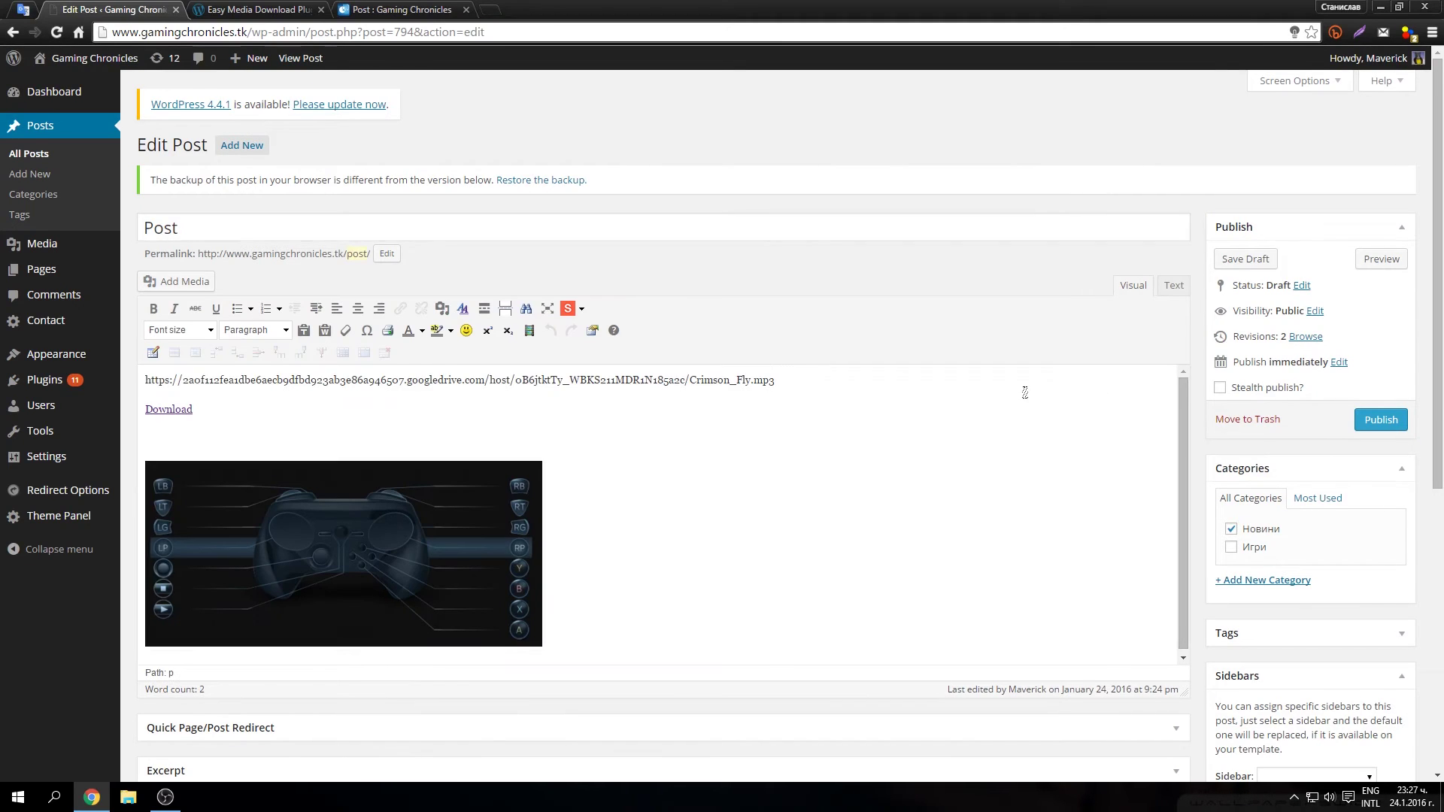
left_click(803, 387)
left_click(451, 412)
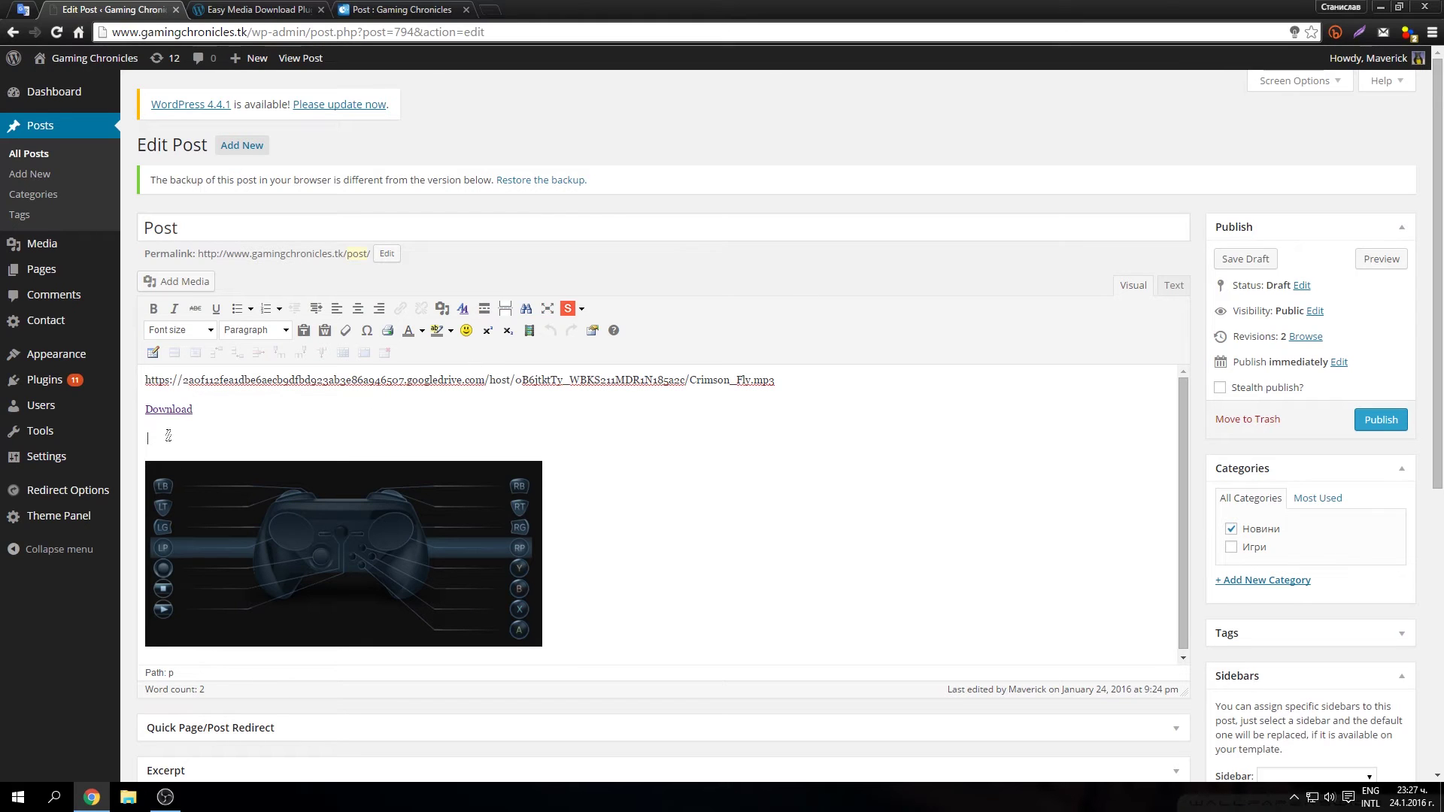
key("ctrl+v")
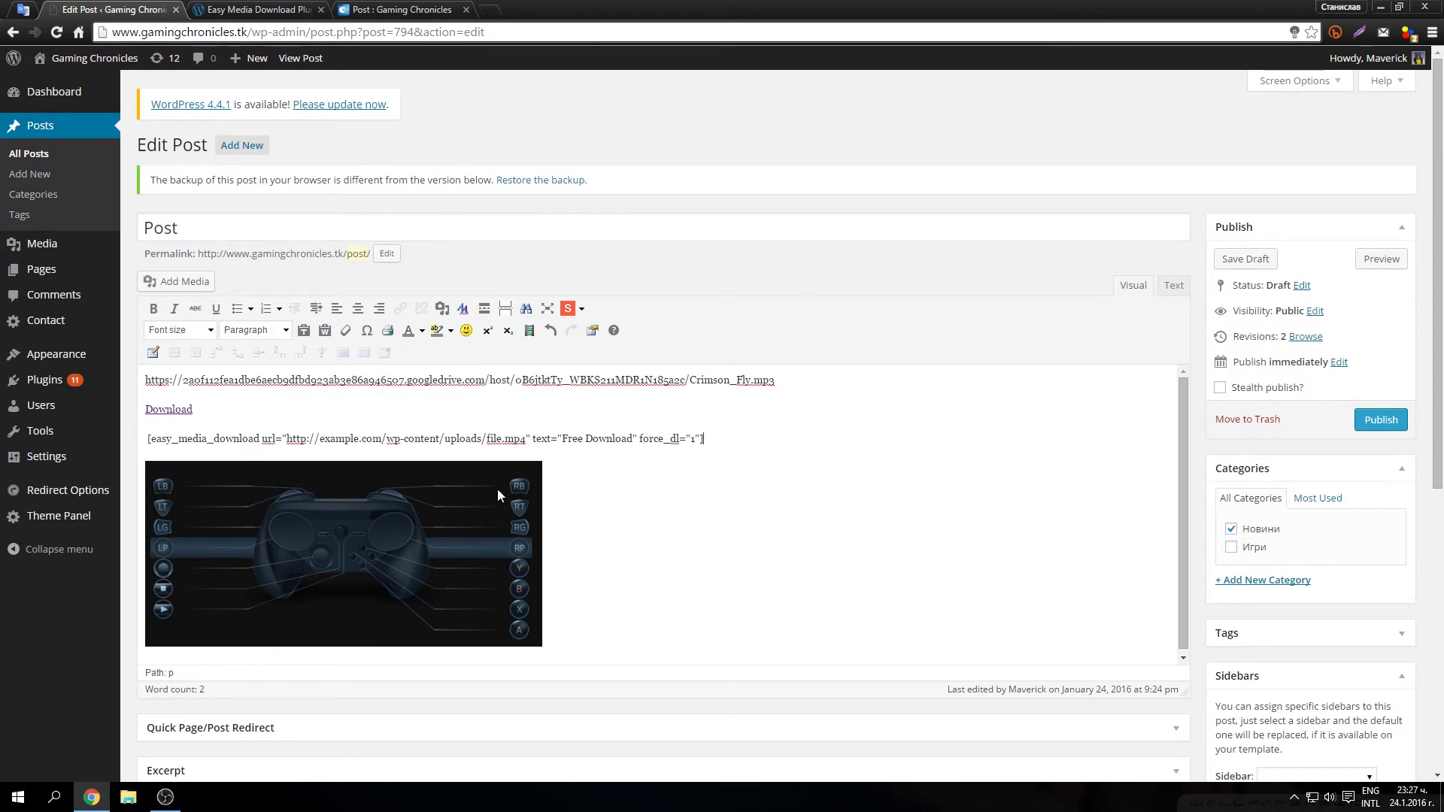
Step: Replace the shortcode's example.com url with the copied Crimson_Fly.mp3 Google Drive address
key("ctrl+Tab")
left_click(88, 7)
left_click_drag(775, 379, 298, 394)
right_click(760, 386)
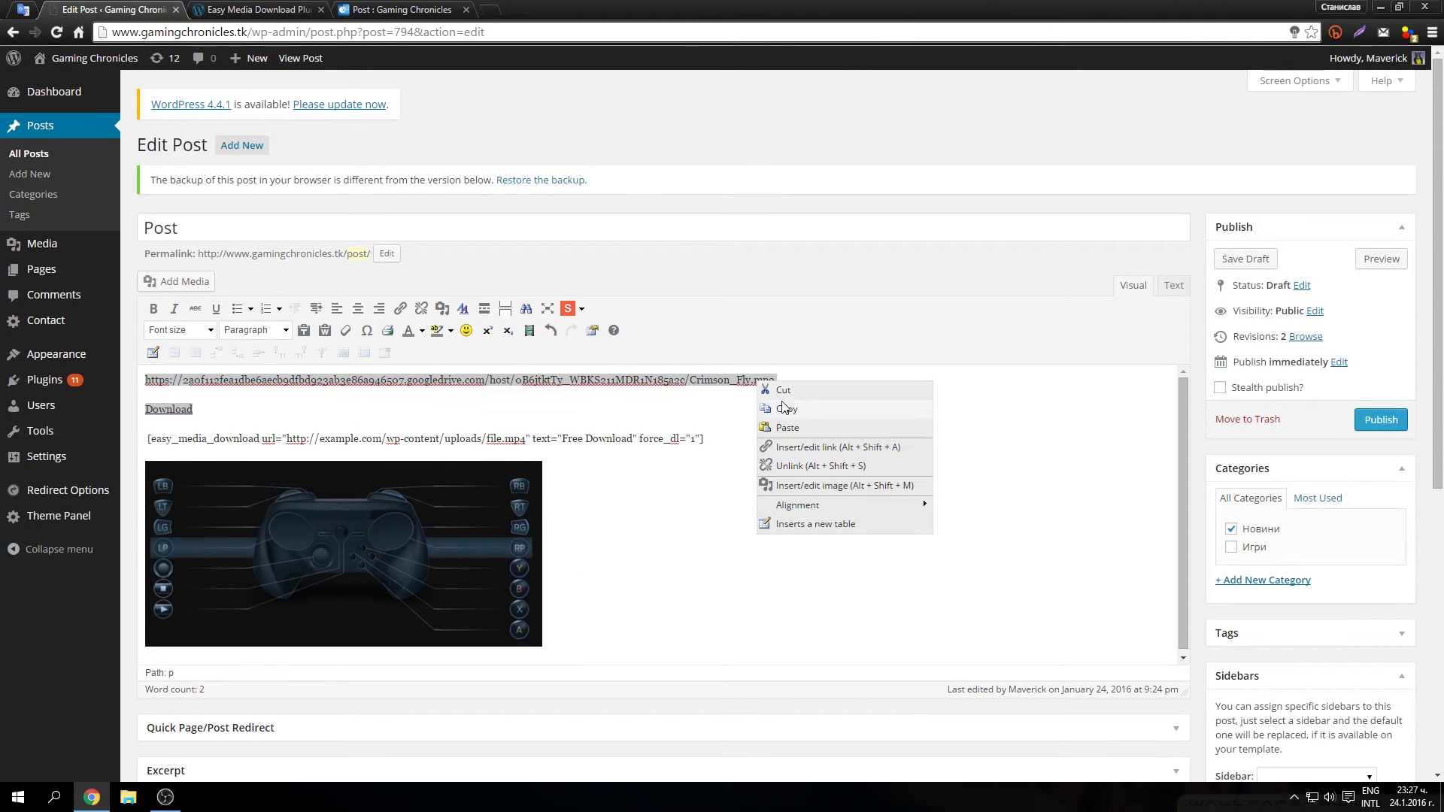
left_click(790, 410)
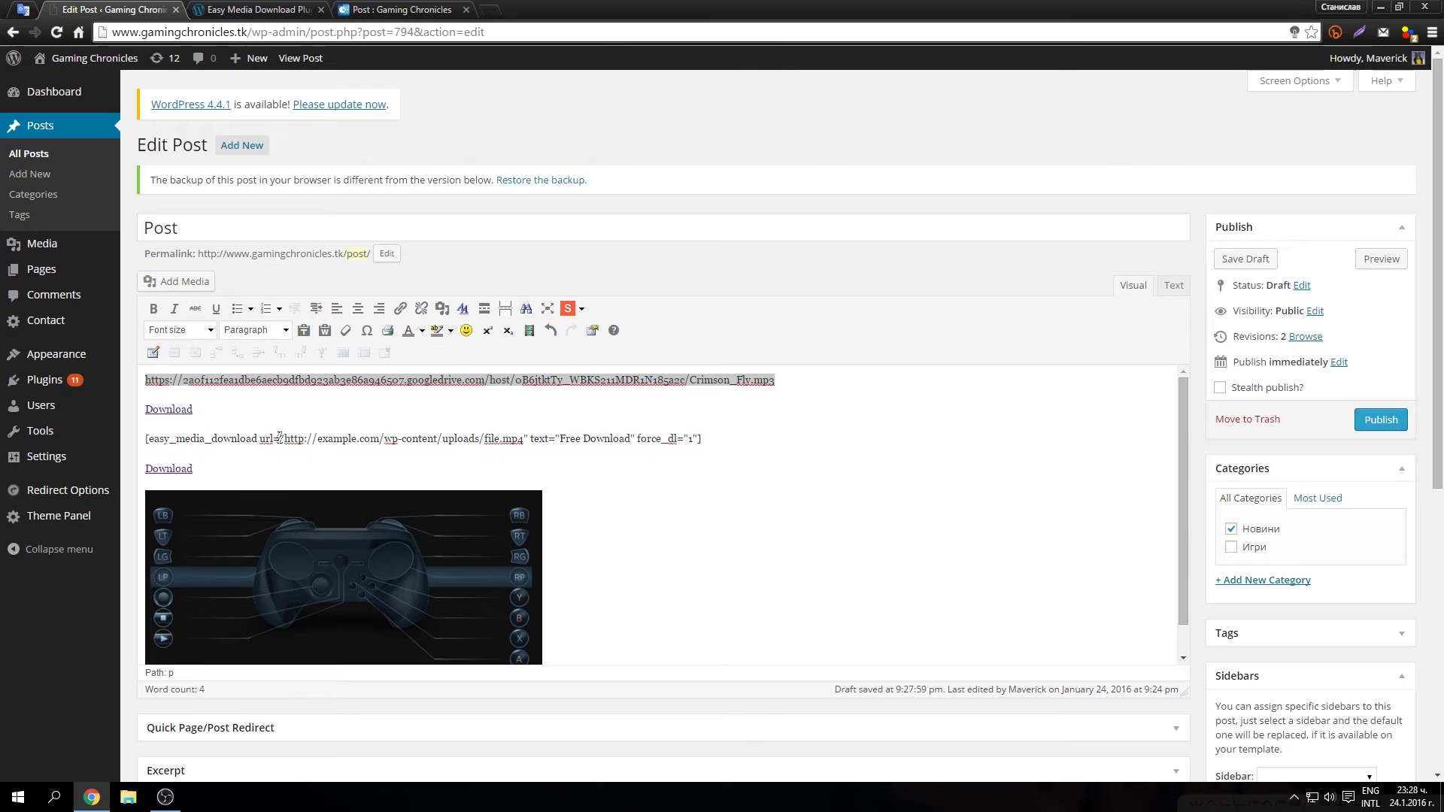
mouse_move(286, 439)
left_mouse_down()
mouse_move(519, 438)
mouse_move(294, 440)
left_mouse_up()
left_click(519, 439)
key("ctrl+v")
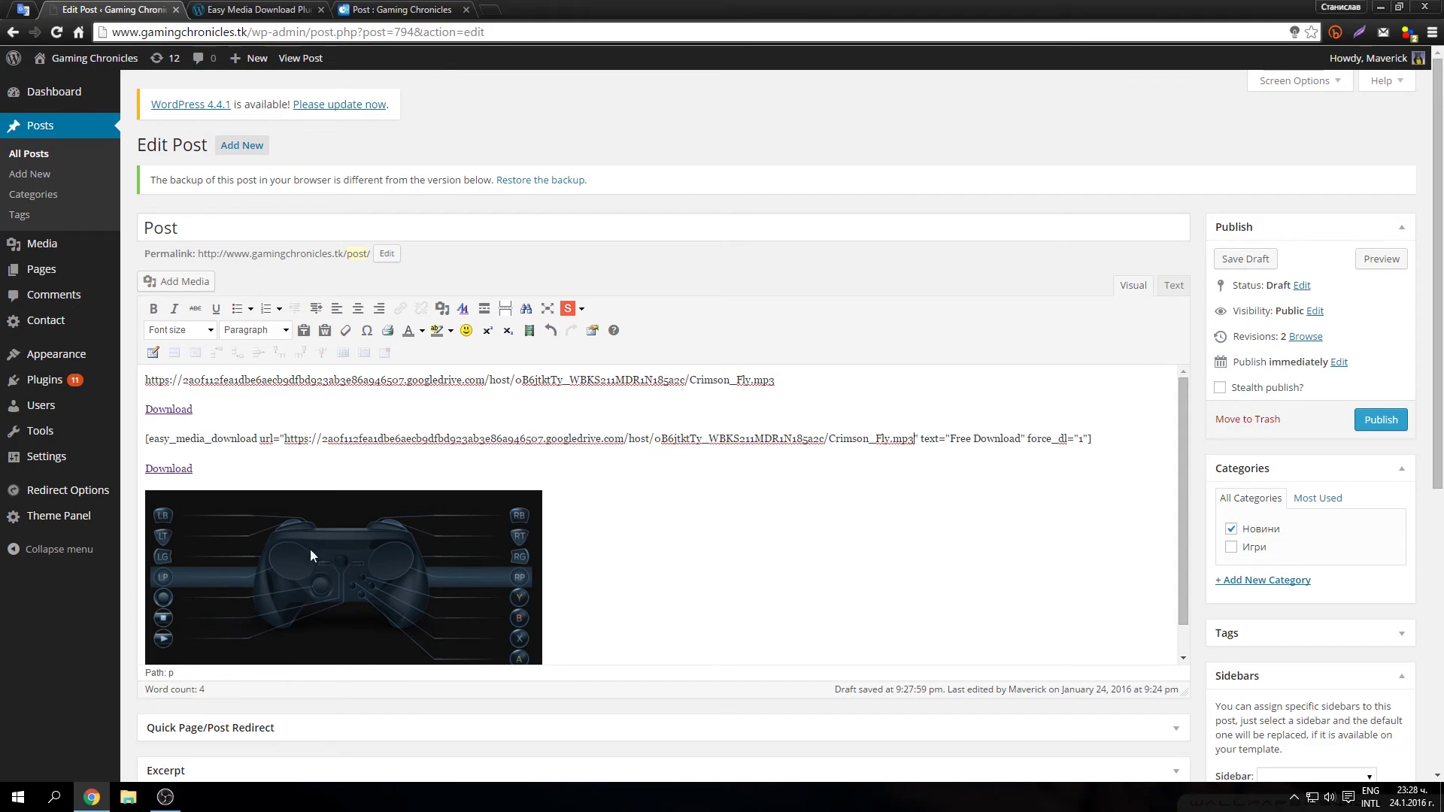
Step: Delete the extra Download link from the draft
left_click(388, 585)
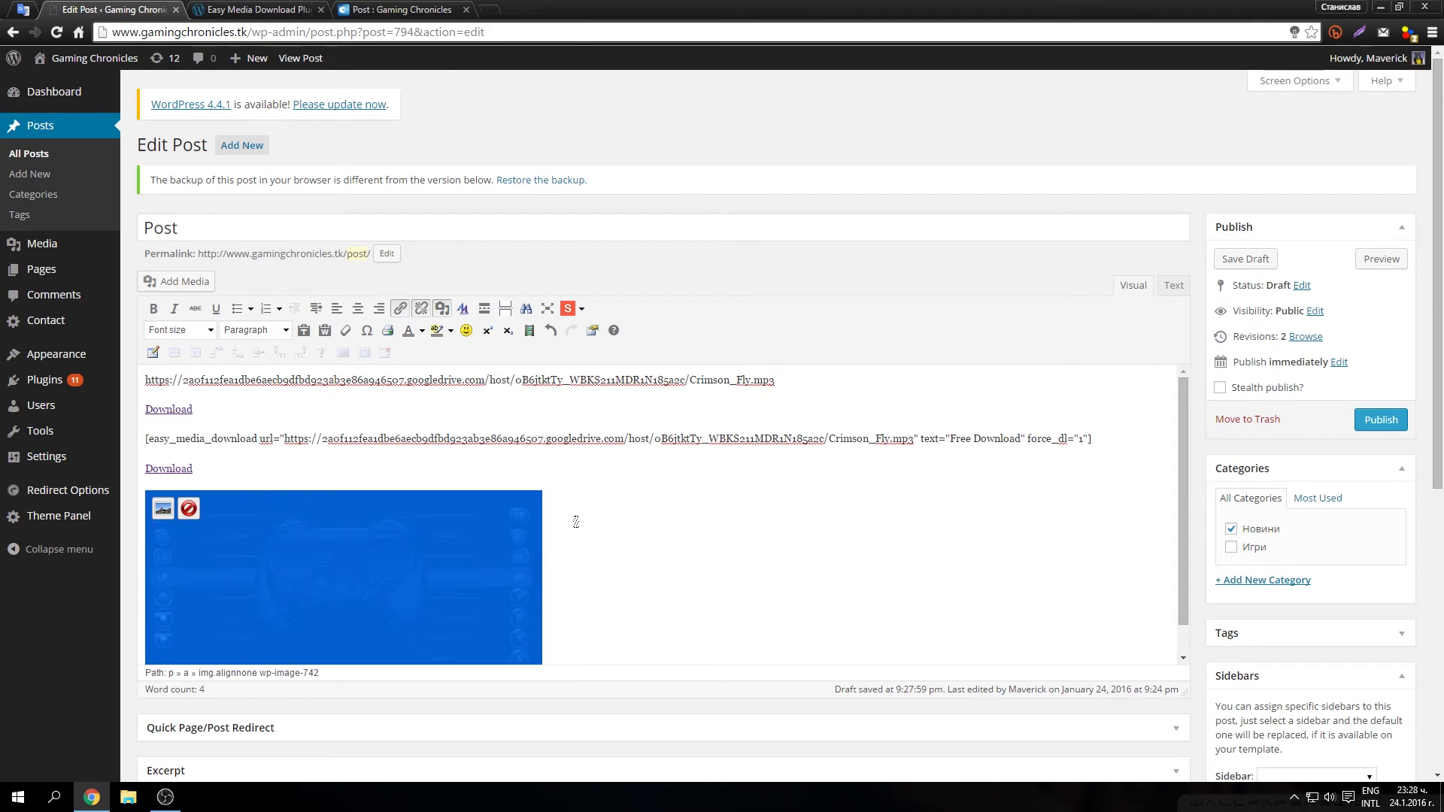
left_click(257, 473)
key("Return")
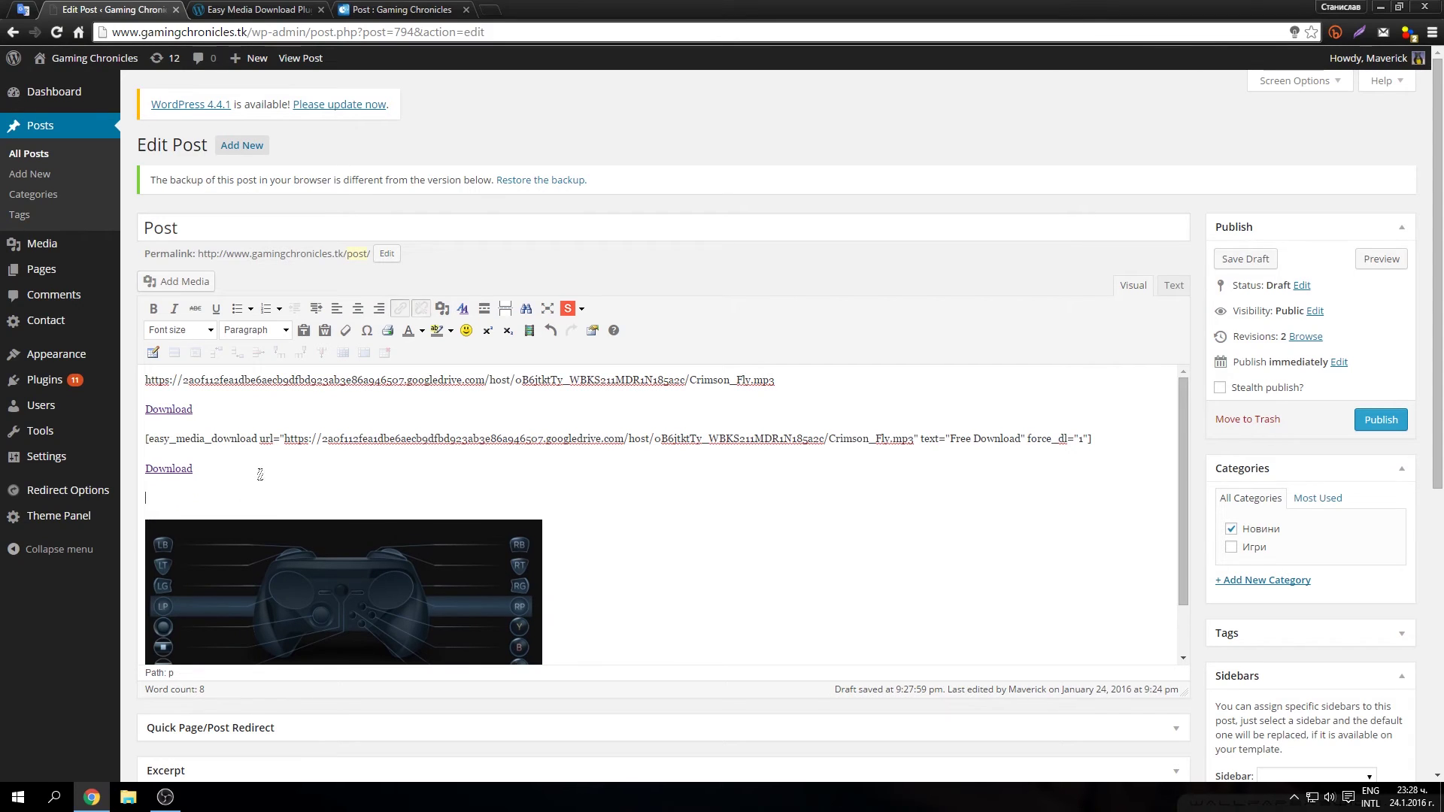
left_click_drag(213, 471, 141, 470)
key("BackSpace")
Step: Copy the controller image's link URL and paste it on the blank line above the image
left_click(252, 585)
left_click(160, 543)
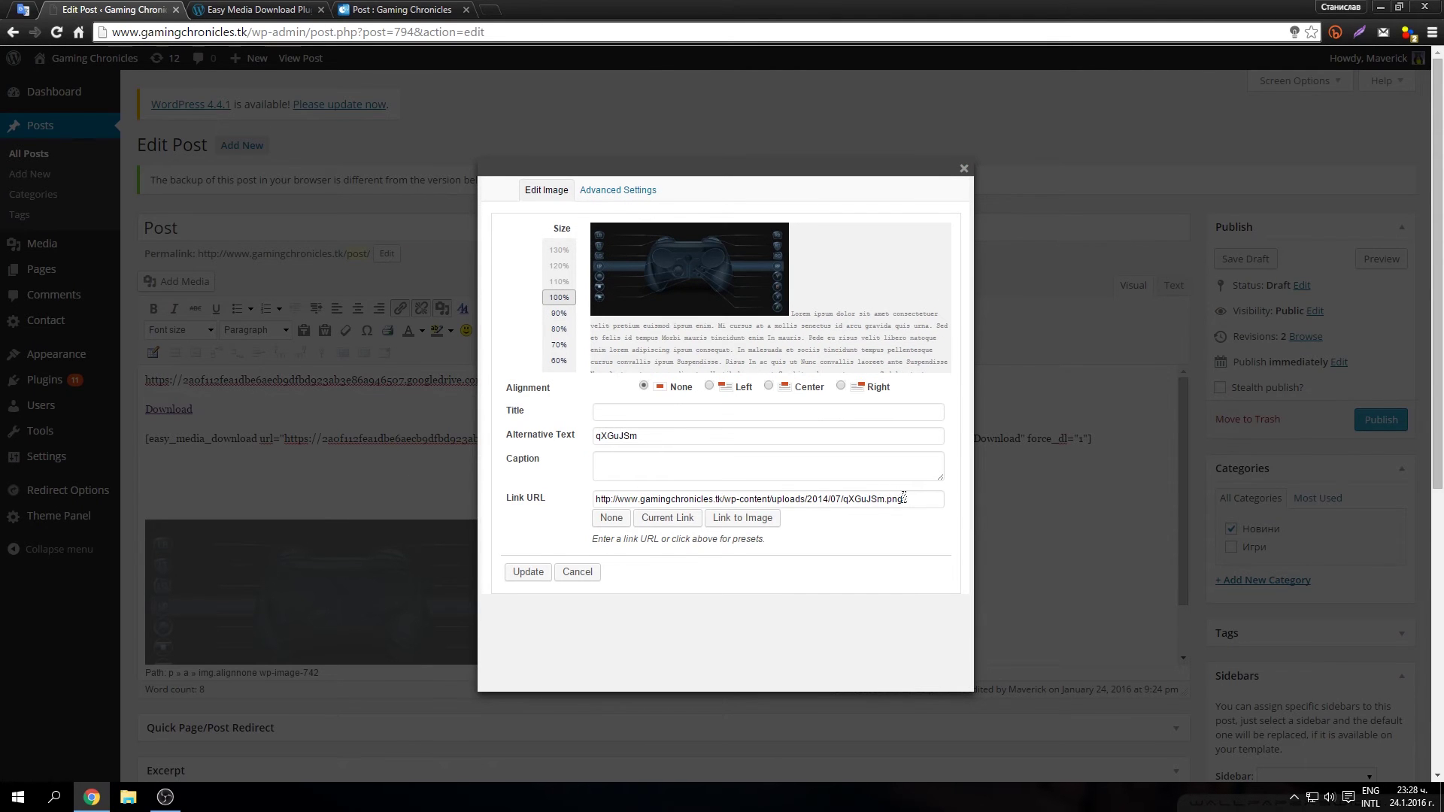
left_click_drag(904, 497, 538, 496)
right_click(622, 490)
left_click(656, 519)
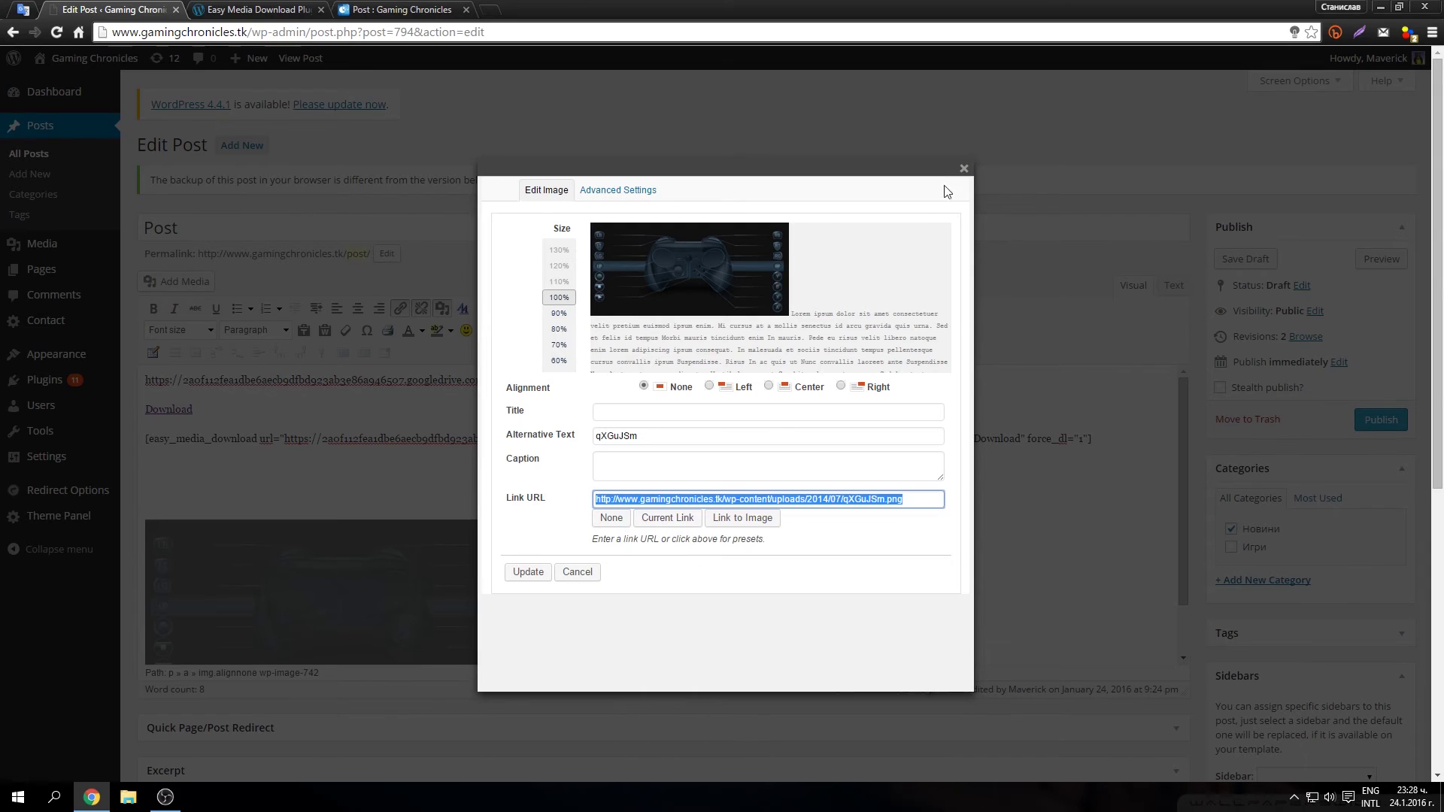
left_click(963, 168)
left_click(148, 480)
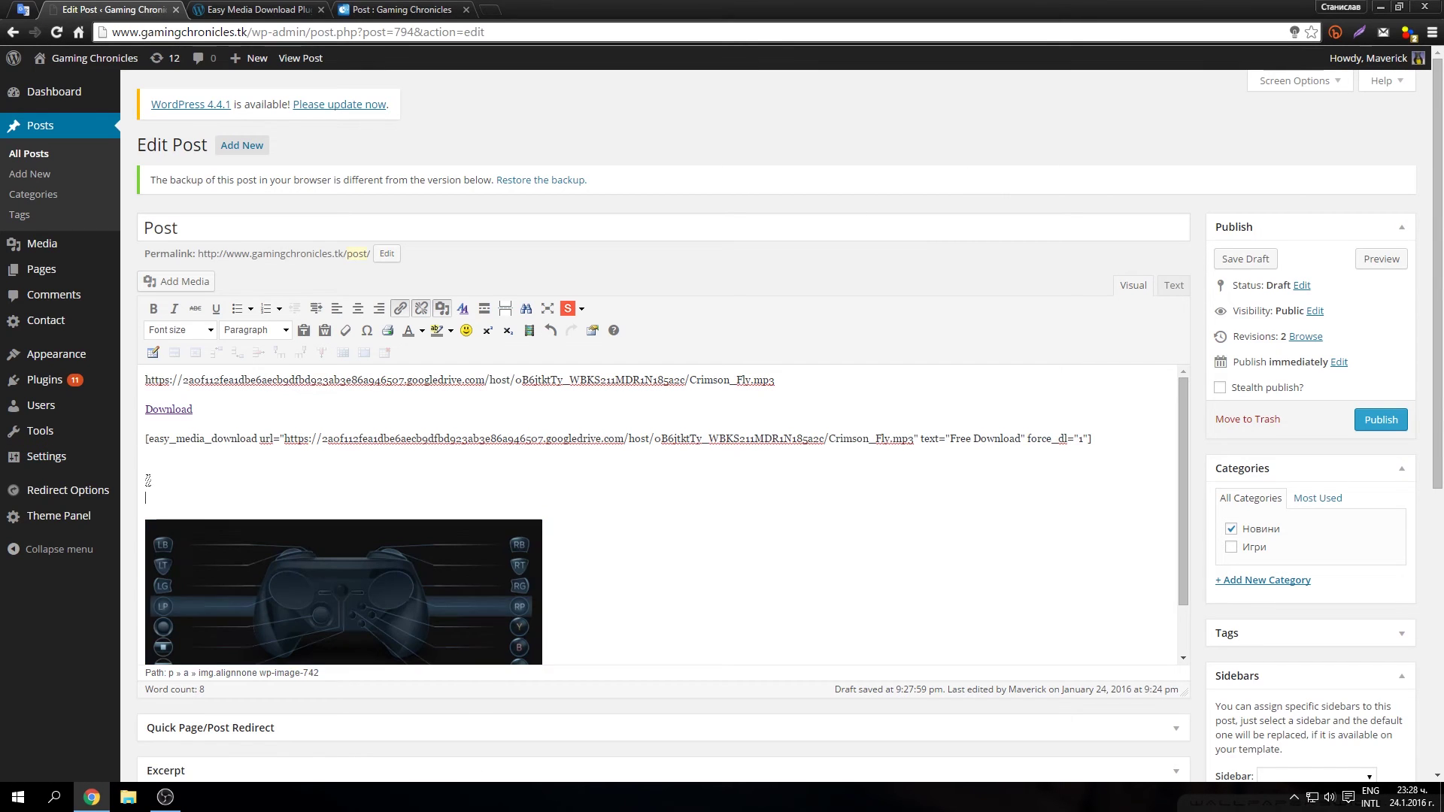
key("ctrl+v")
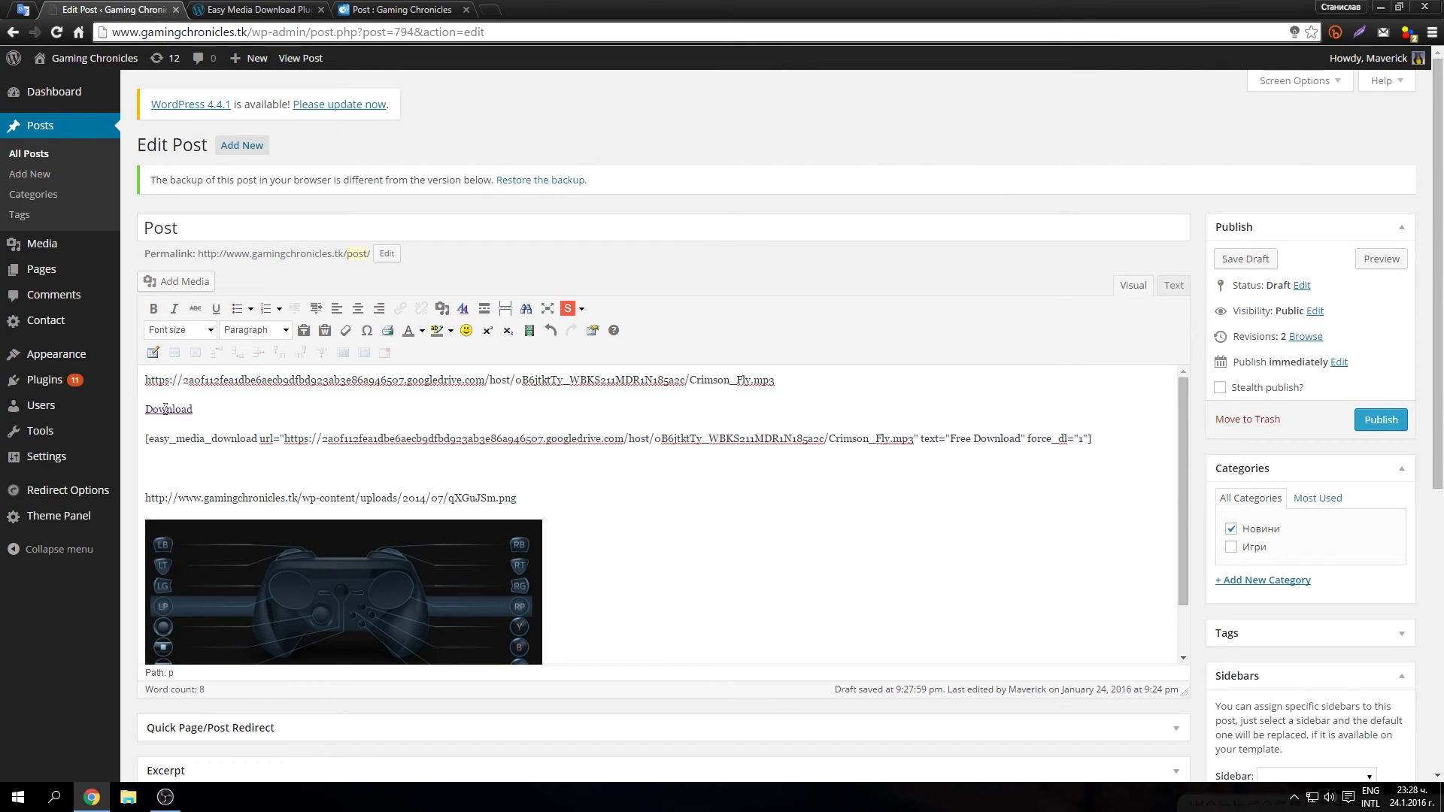
Step: Wrap the qXGuJSm.png URL in an easy_media_download shortcode with text="Free Download" and force_dl="1"
left_click_drag(143, 440, 273, 439)
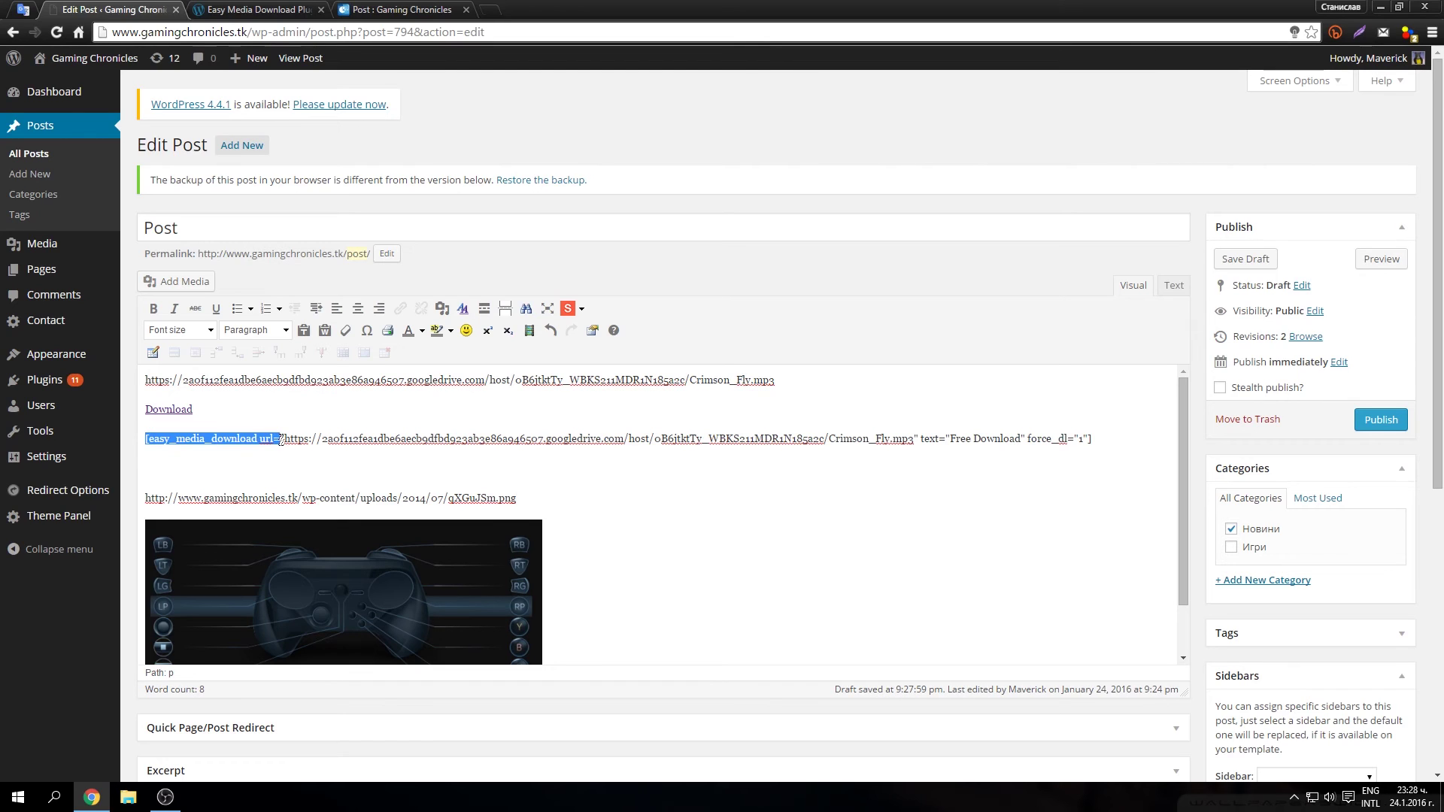
right_click(280, 440)
left_click(300, 472)
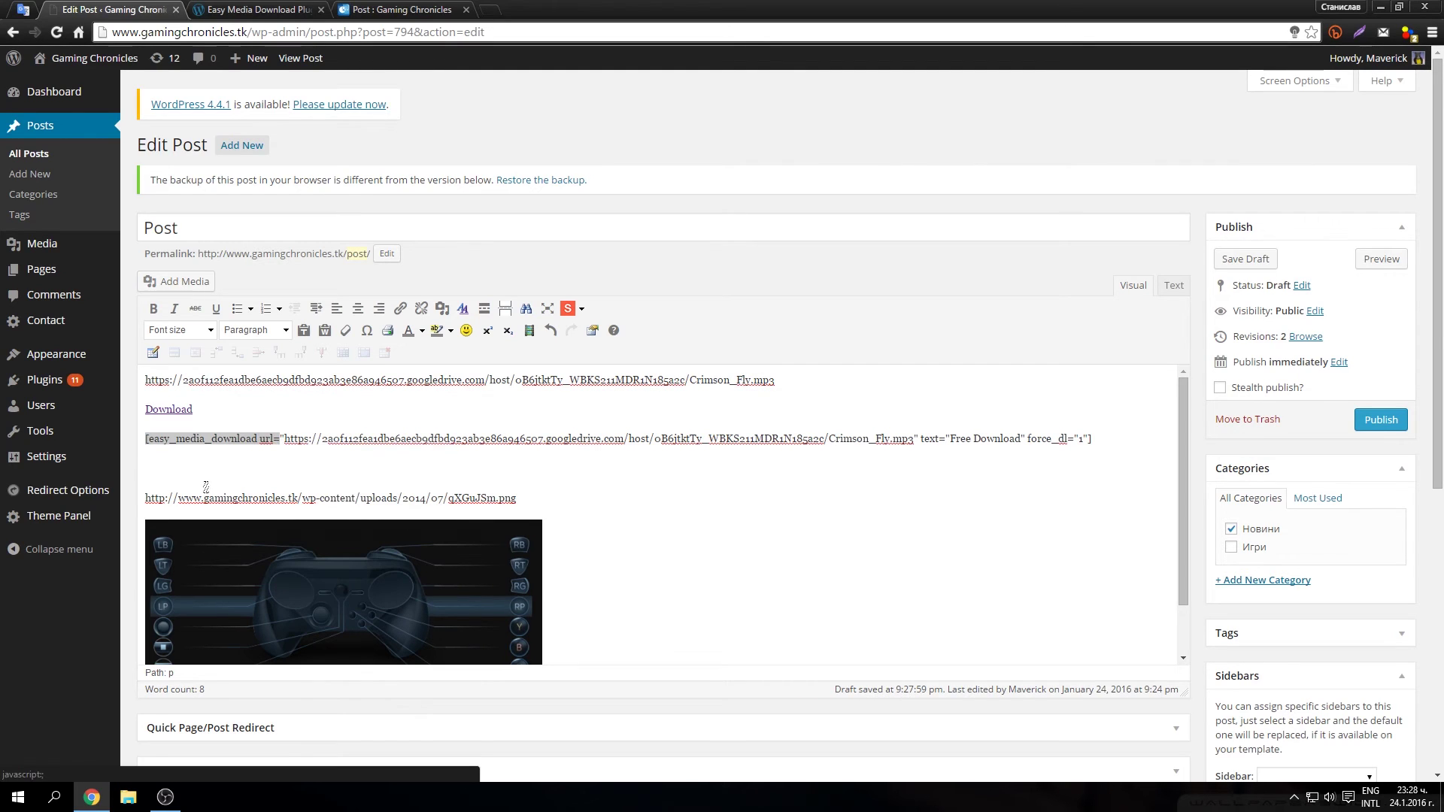
left_click(147, 496)
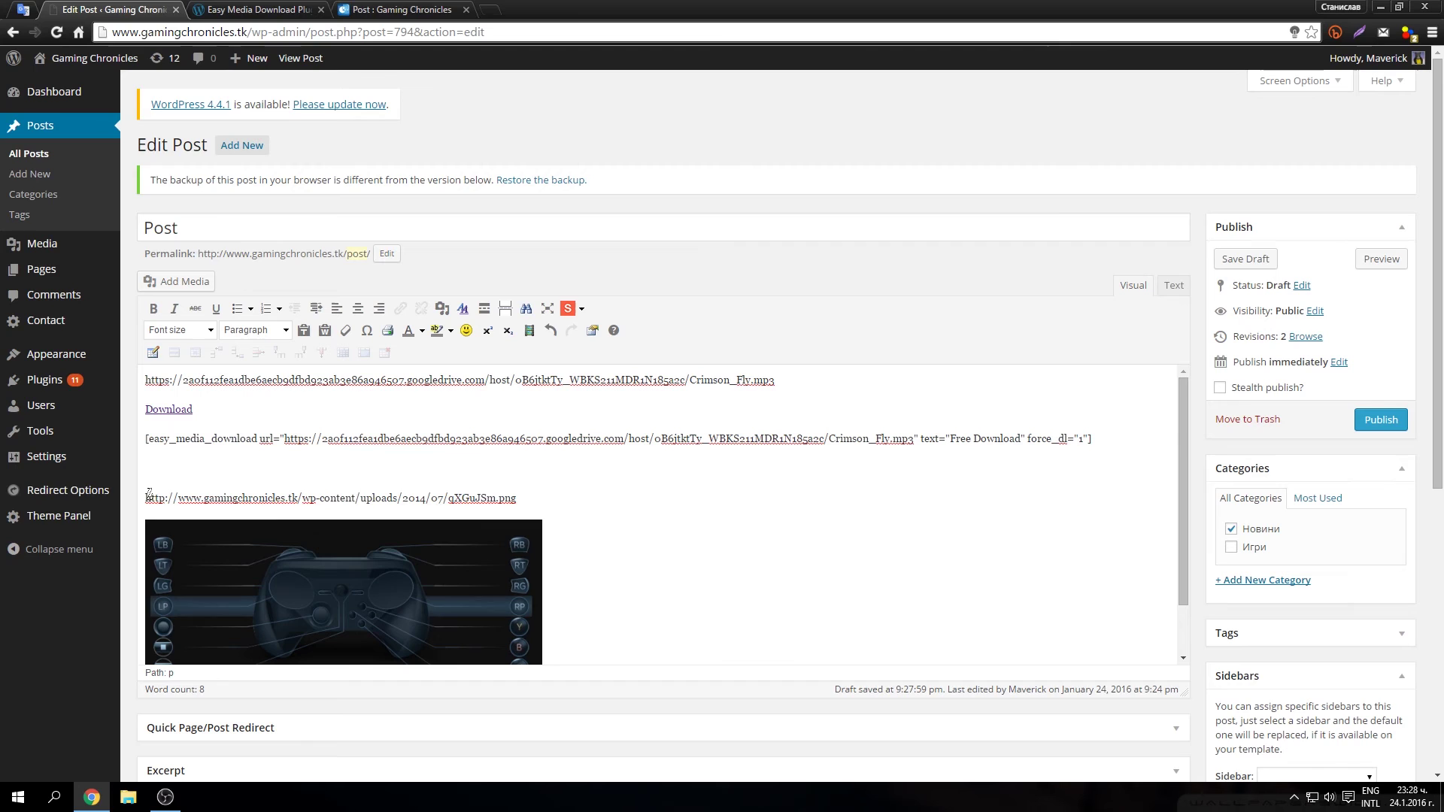
key("ctrl+v")
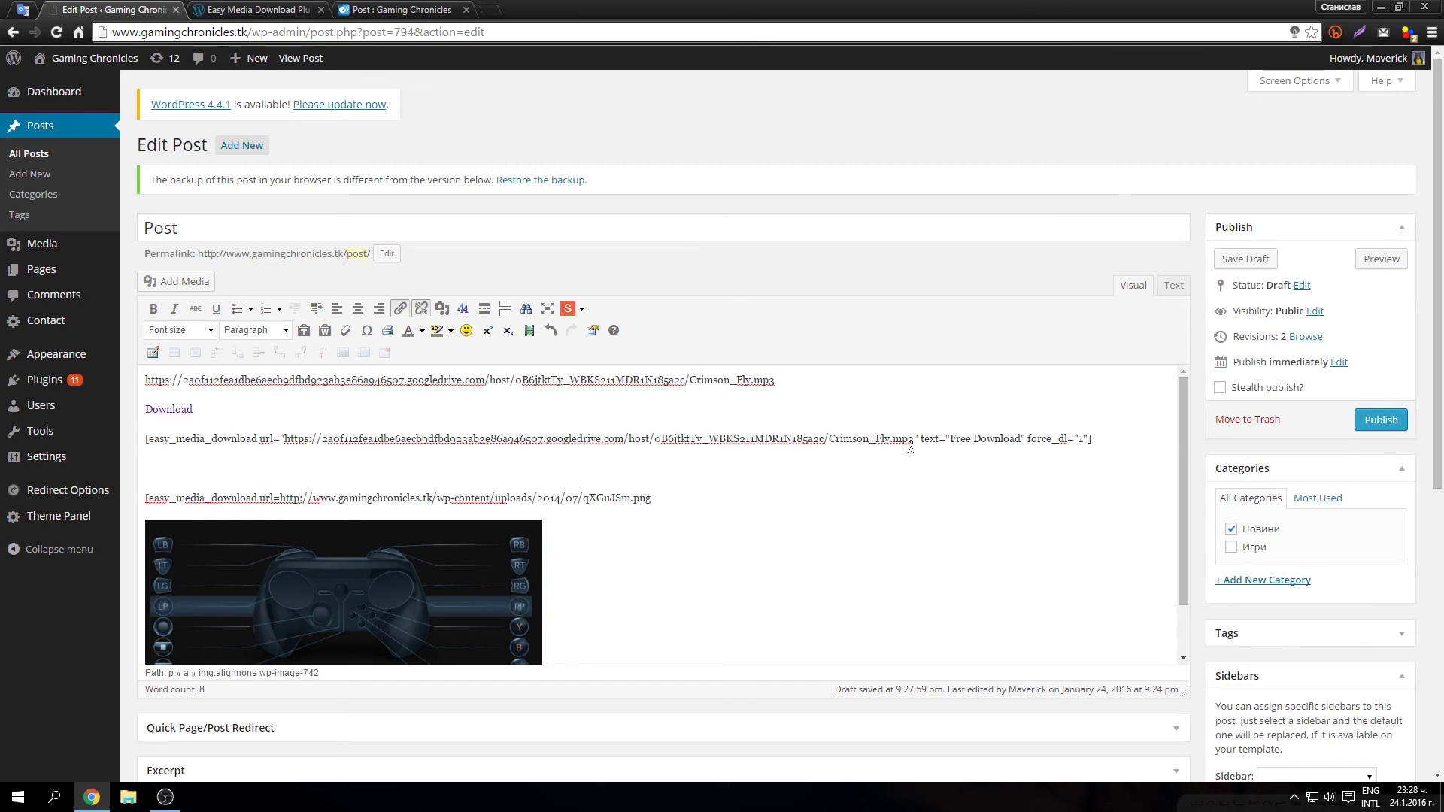
left_click_drag(919, 439, 1092, 439)
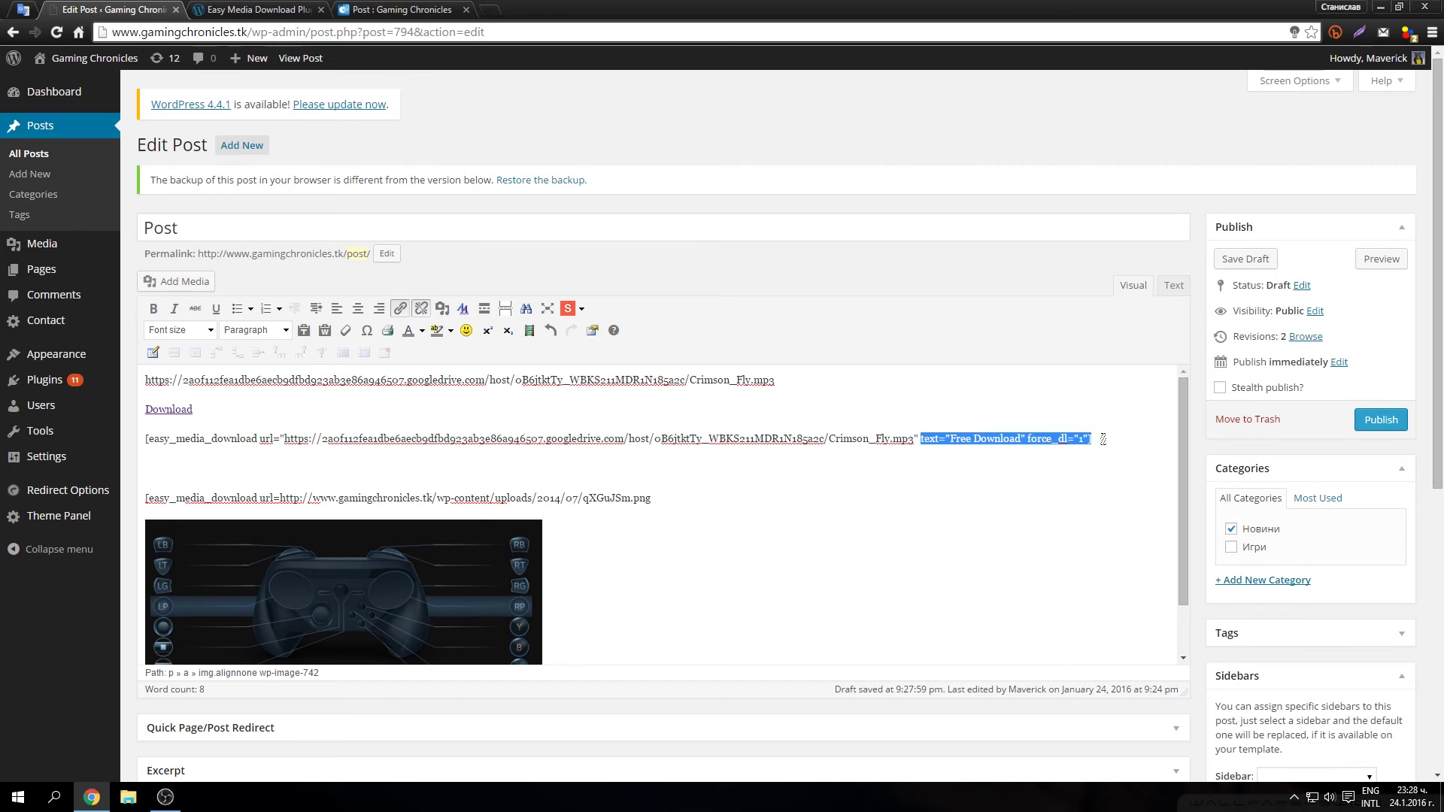
right_click(1050, 446)
left_click(1079, 470)
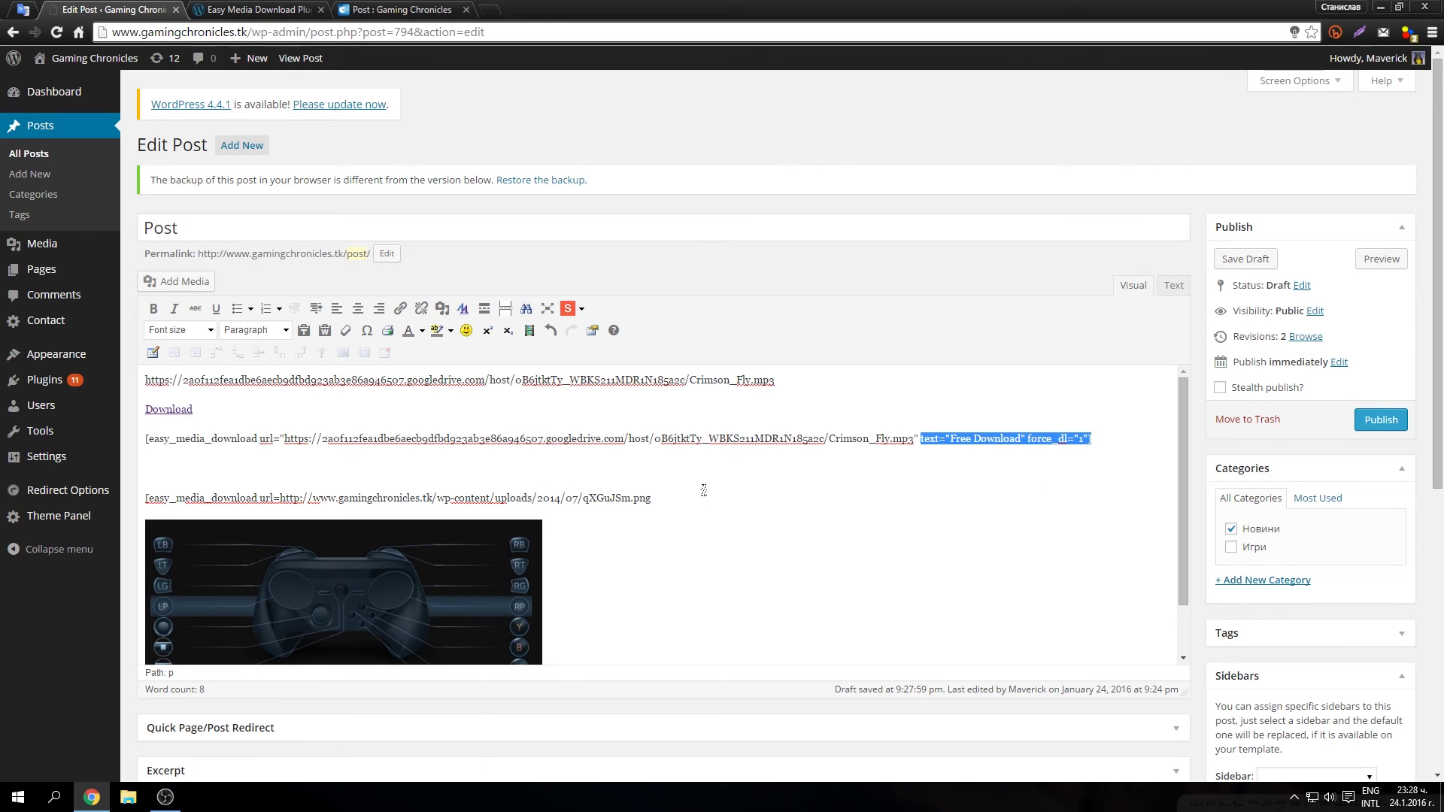
left_click(648, 499)
key("ctrl+v")
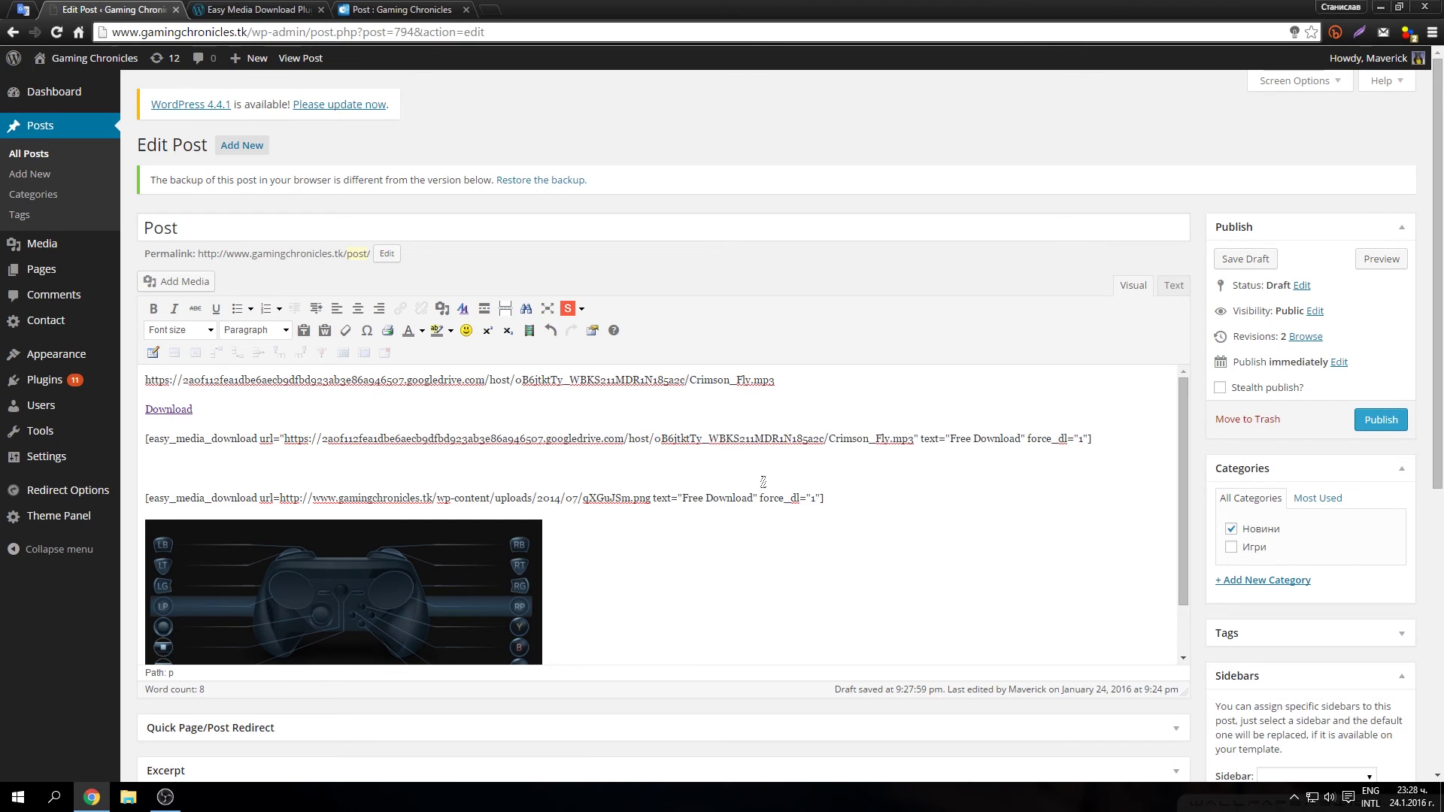
Step: Save the draft, refresh the post preview, and download qXGuJSm (2).png via its Free Download button
left_click(1245, 260)
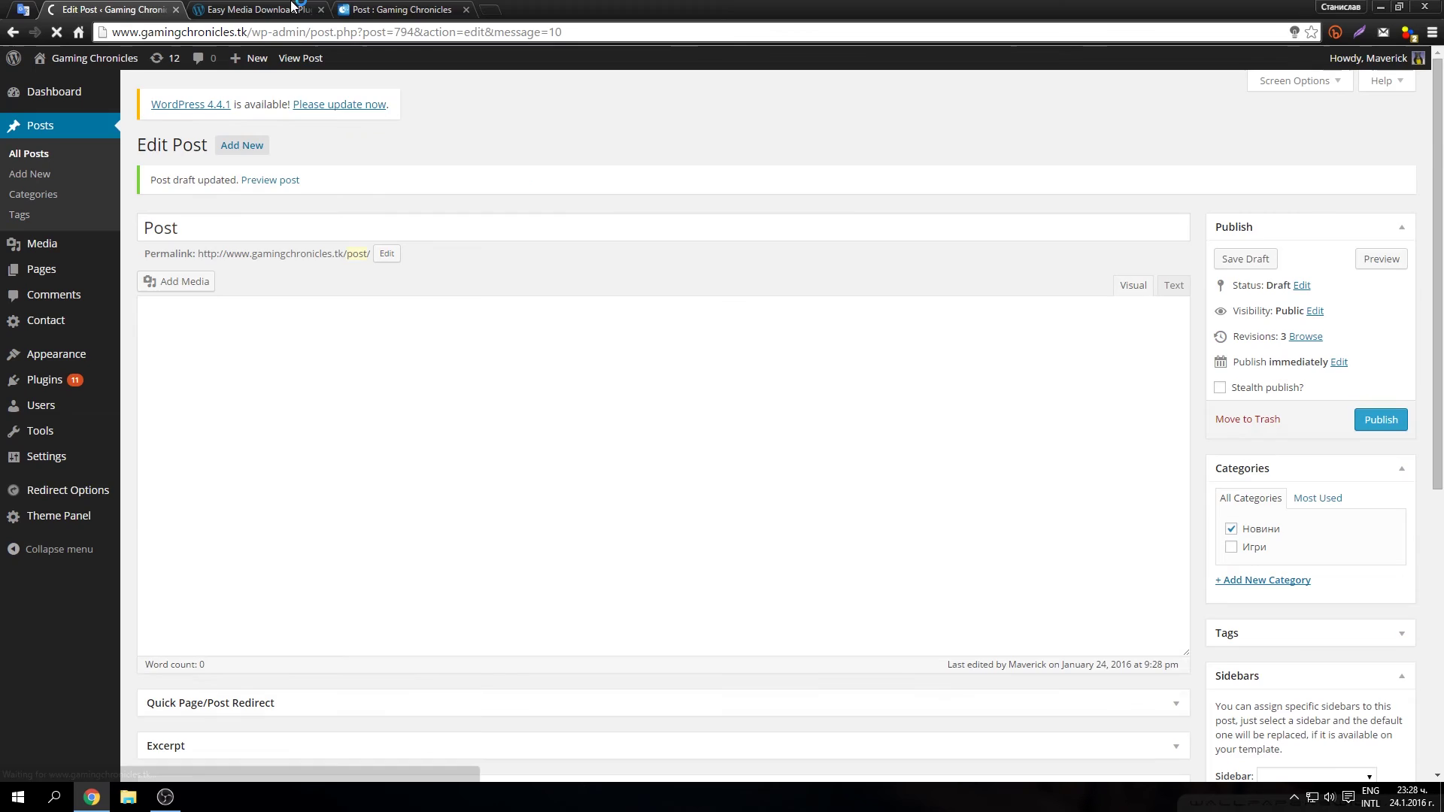
left_click_drag(403, 9, 259, 9)
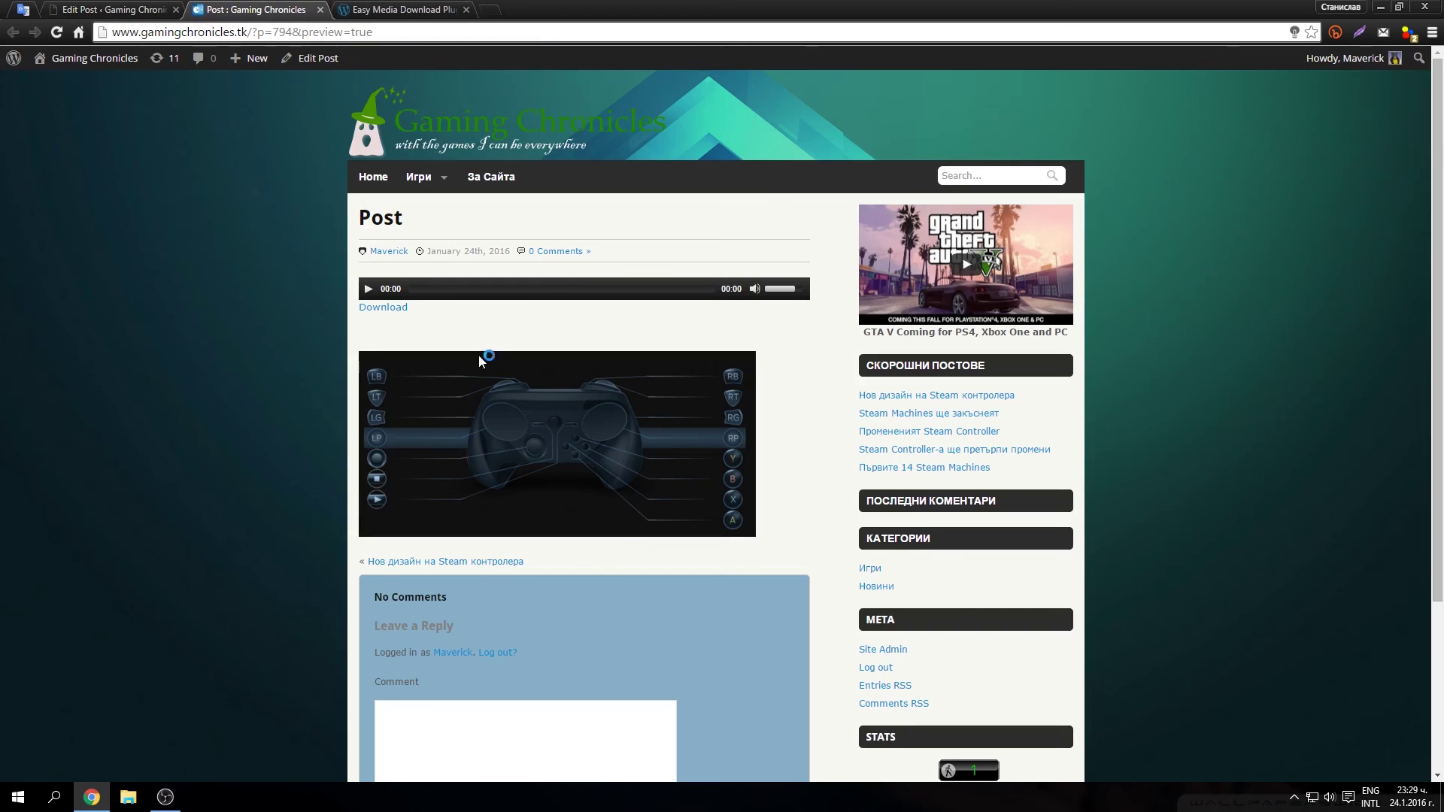
left_click(57, 32)
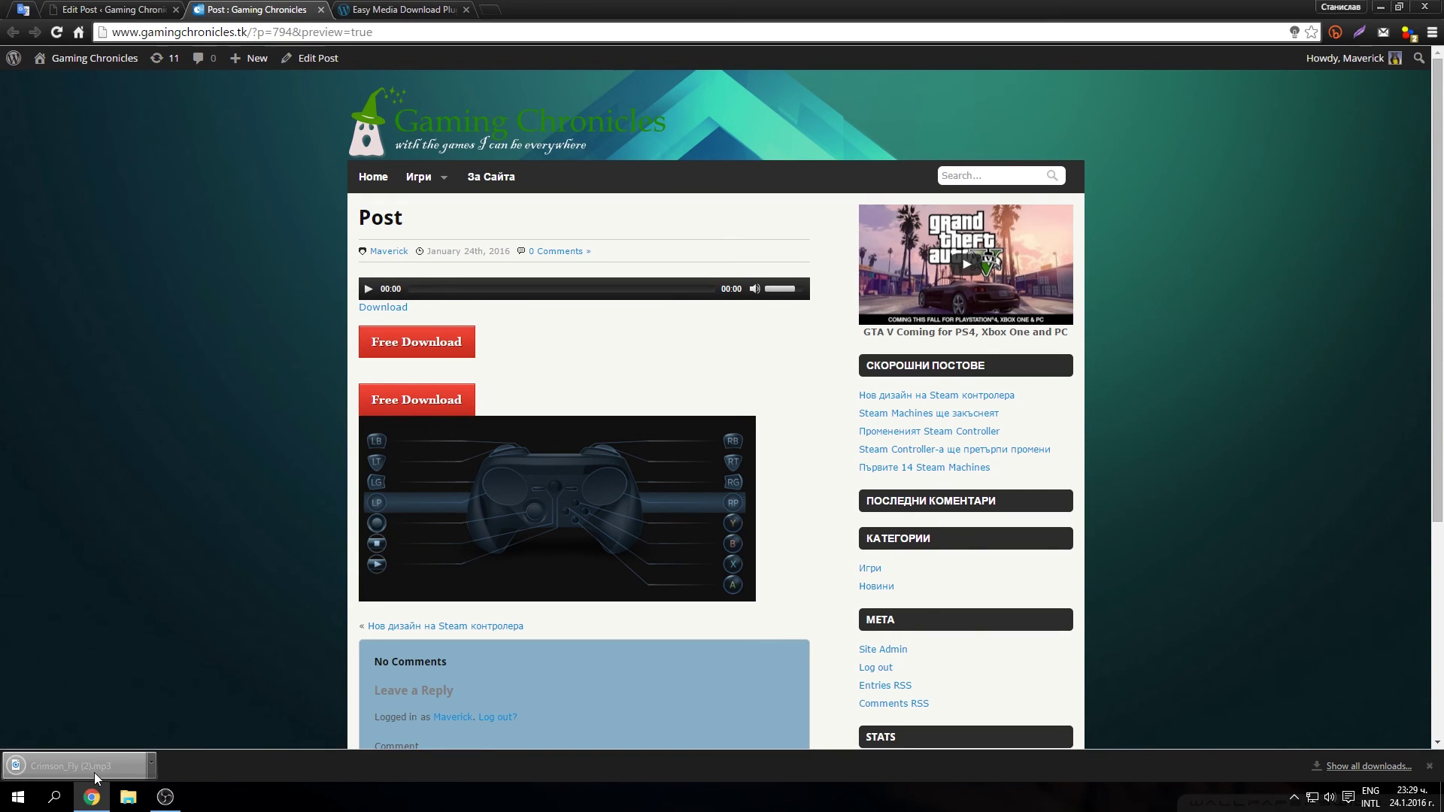
left_click(417, 399)
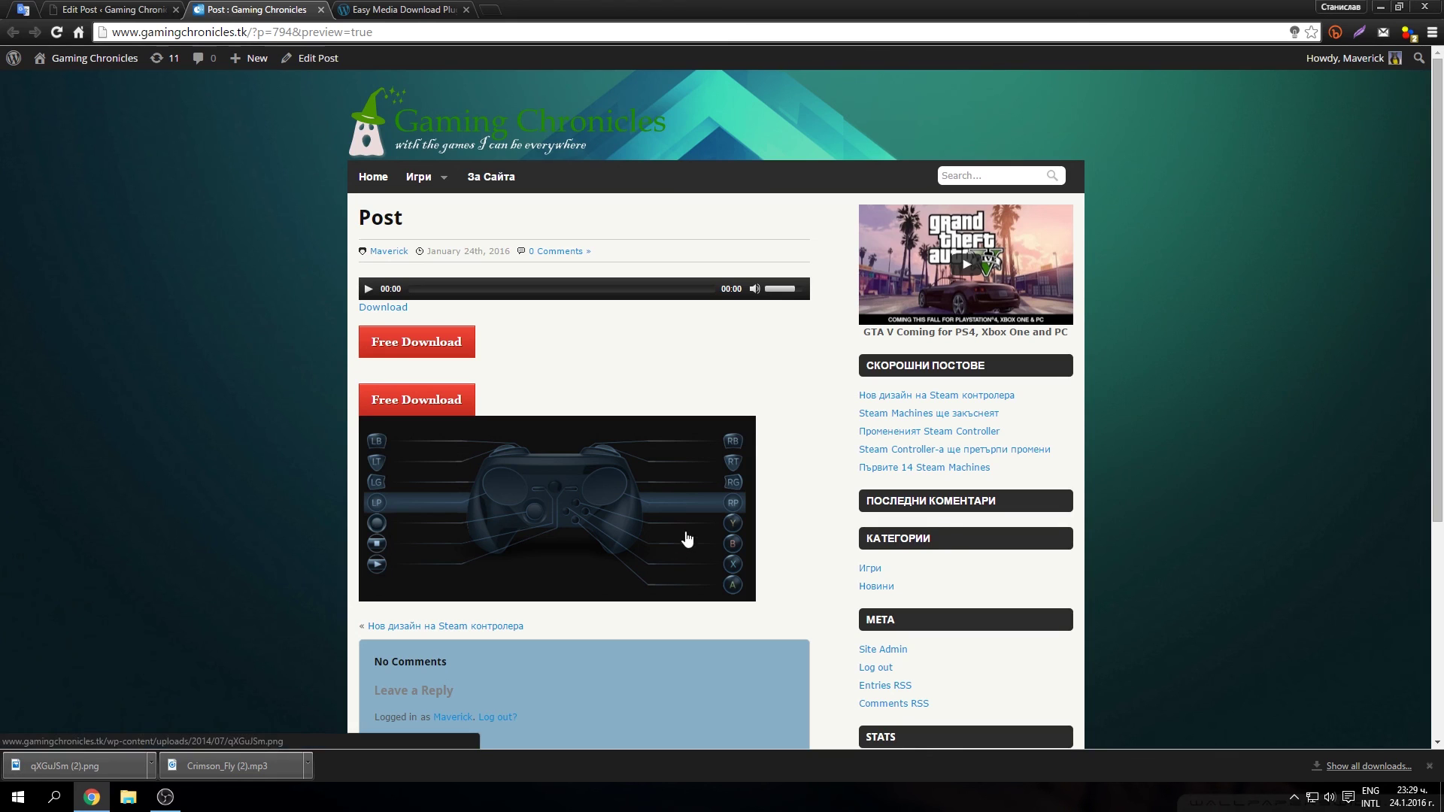
left_click(1430, 767)
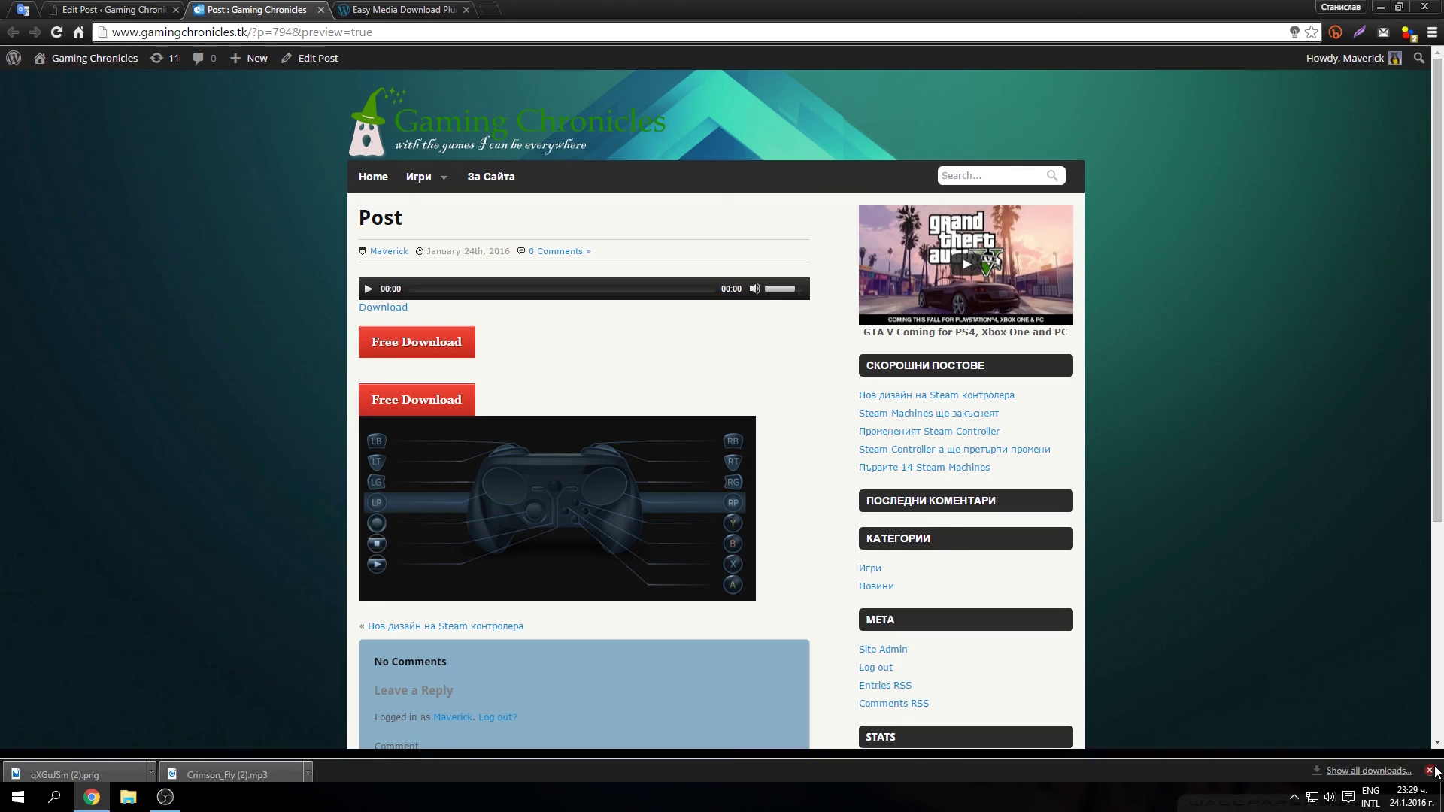